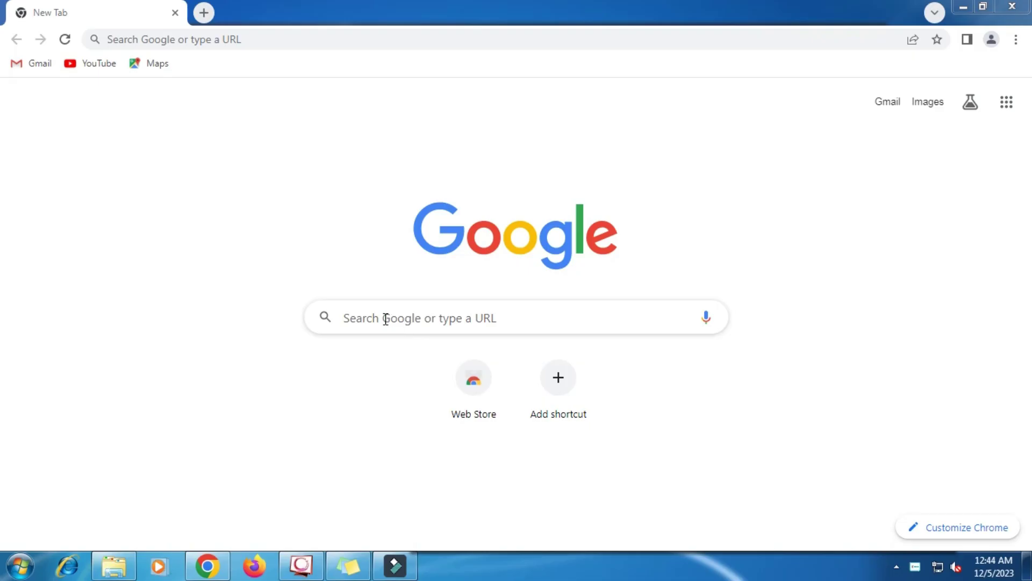
# Search Google for 'dezgo' and open the 'Dezgo: Text-to-image AI Image Generator' result
pyautogui.click(385, 317)
pyautogui.write('d')
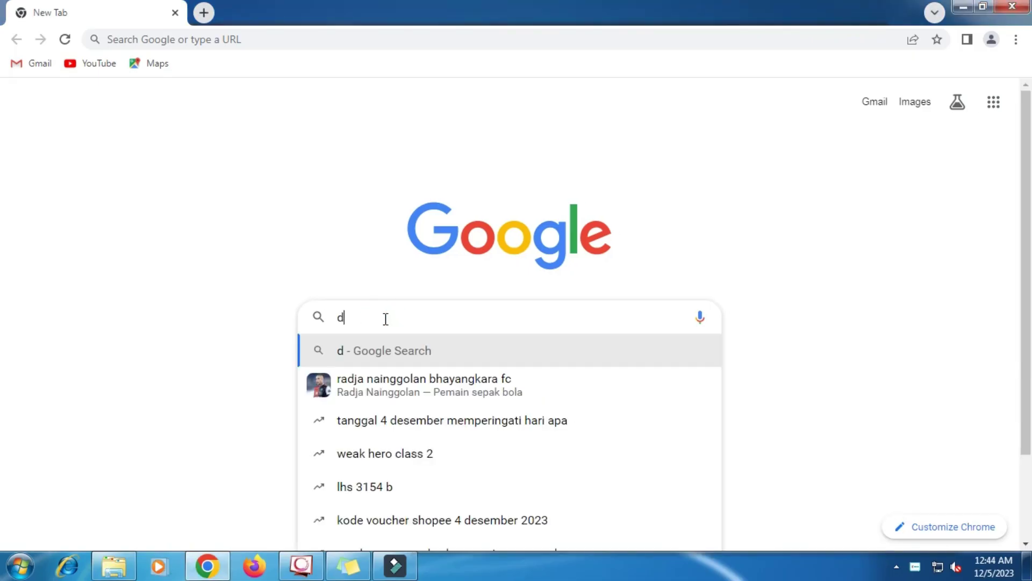
pyautogui.write('ez')
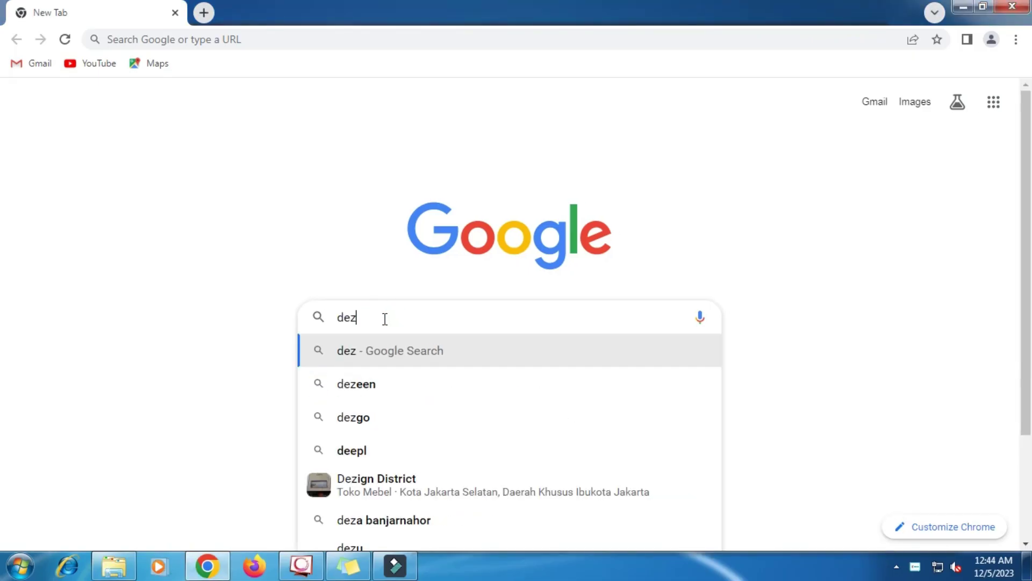
pyautogui.write('go')
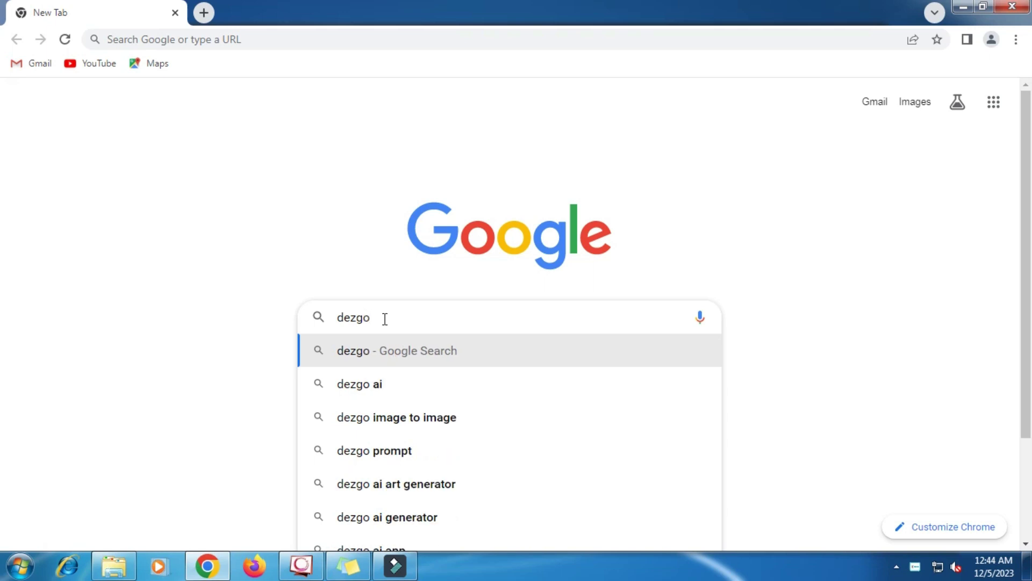
pyautogui.press('Return')
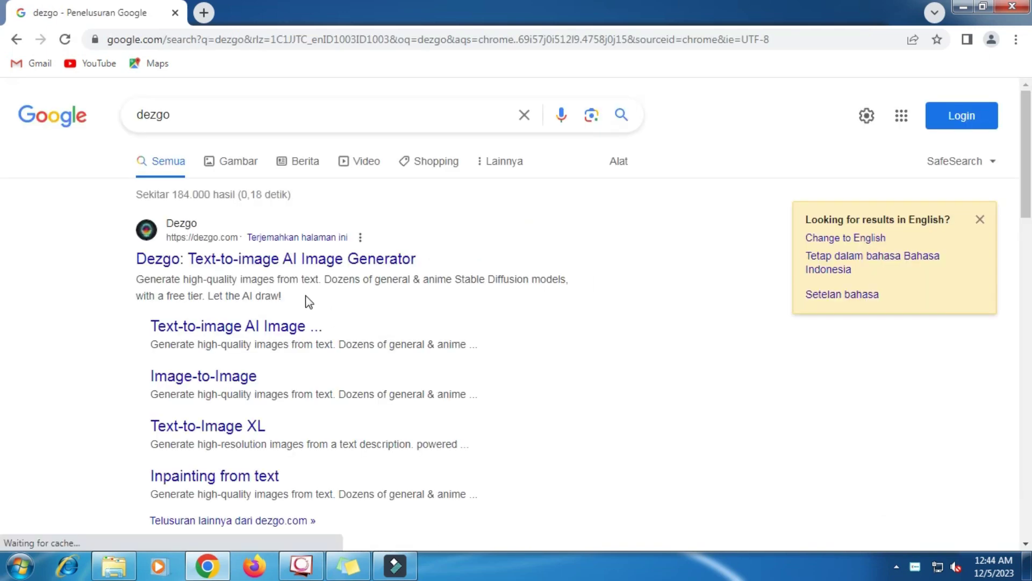
pyautogui.click(310, 261)
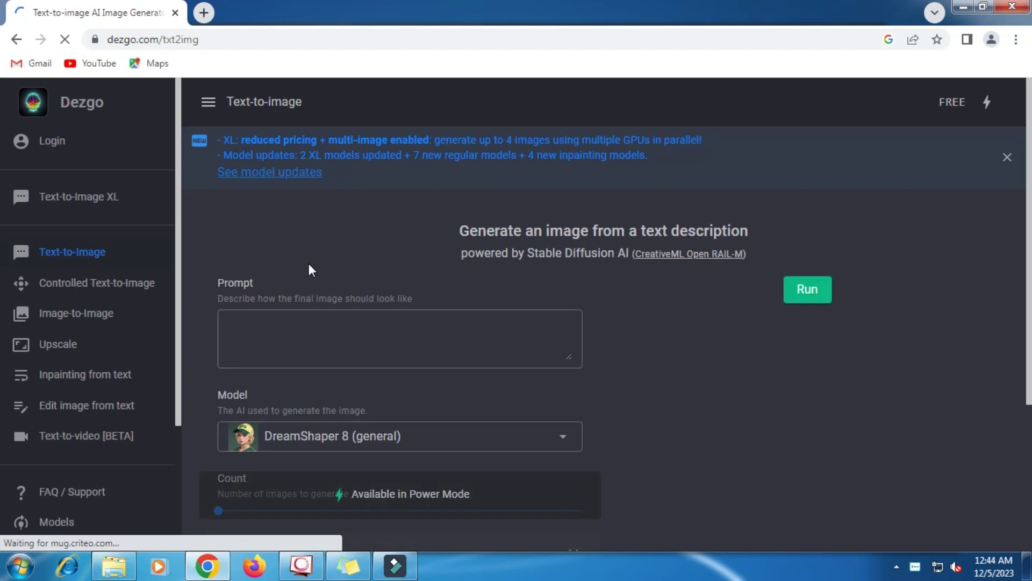
# Switch to Controlled Text-to-Image and paste the first Sticky Notes paragraph, the neon misty-street woman description, as the prompt
pyautogui.click(1006, 158)
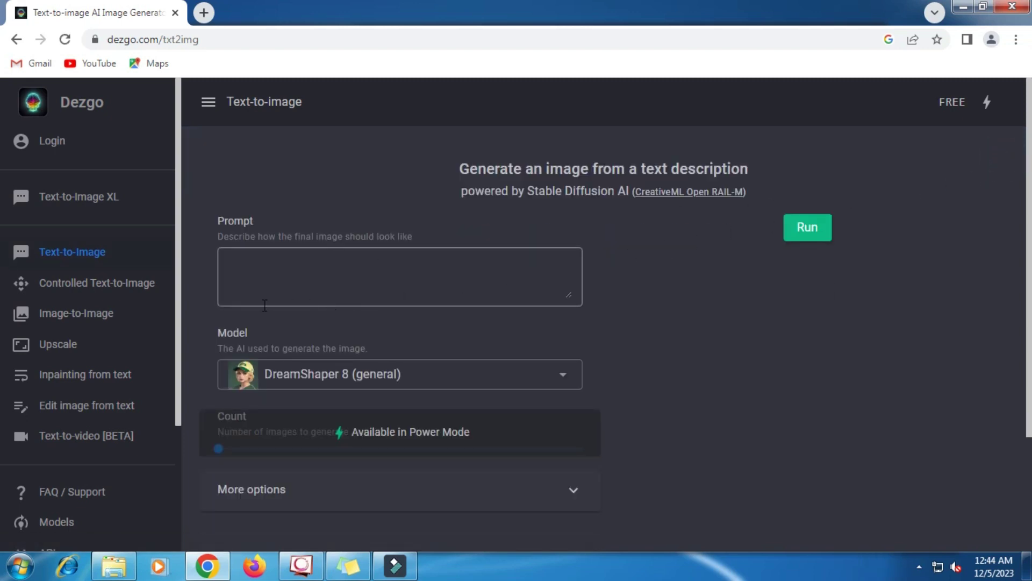
pyautogui.click(147, 284)
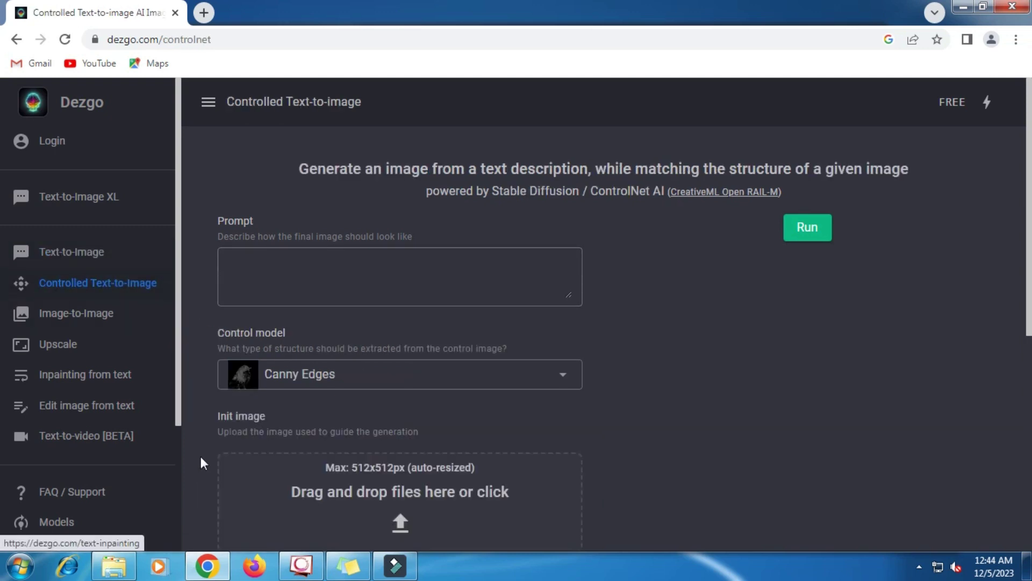
pyautogui.click(344, 565)
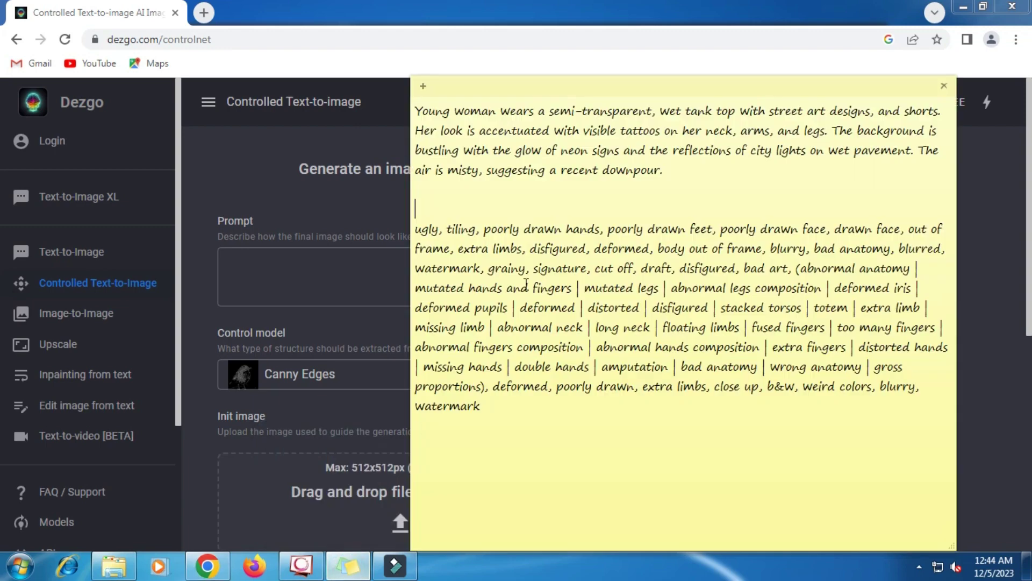
pyautogui.tripleClick(543, 171)
pyautogui.rightClick(542, 167)
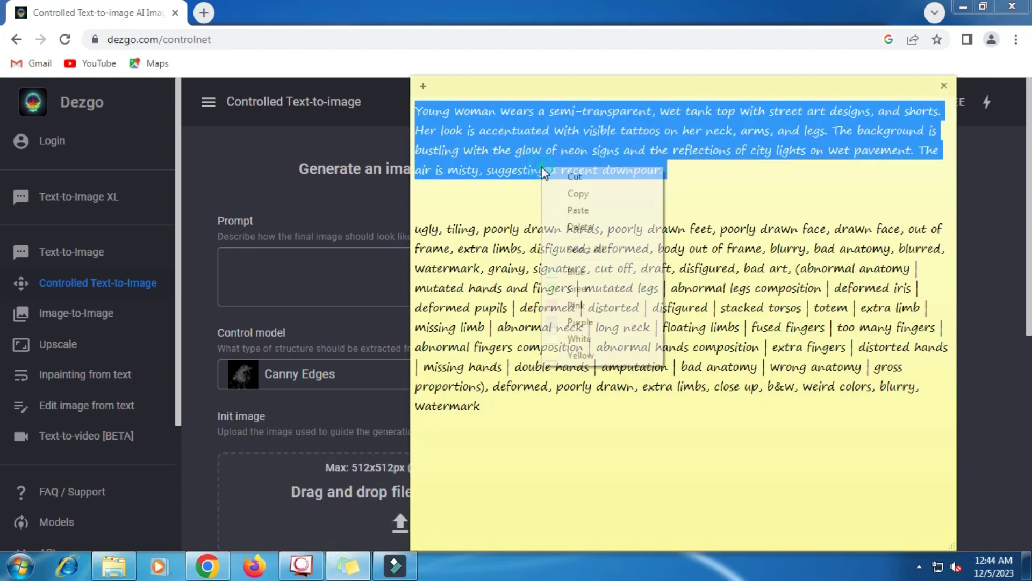
pyautogui.click(577, 194)
pyautogui.click(241, 270)
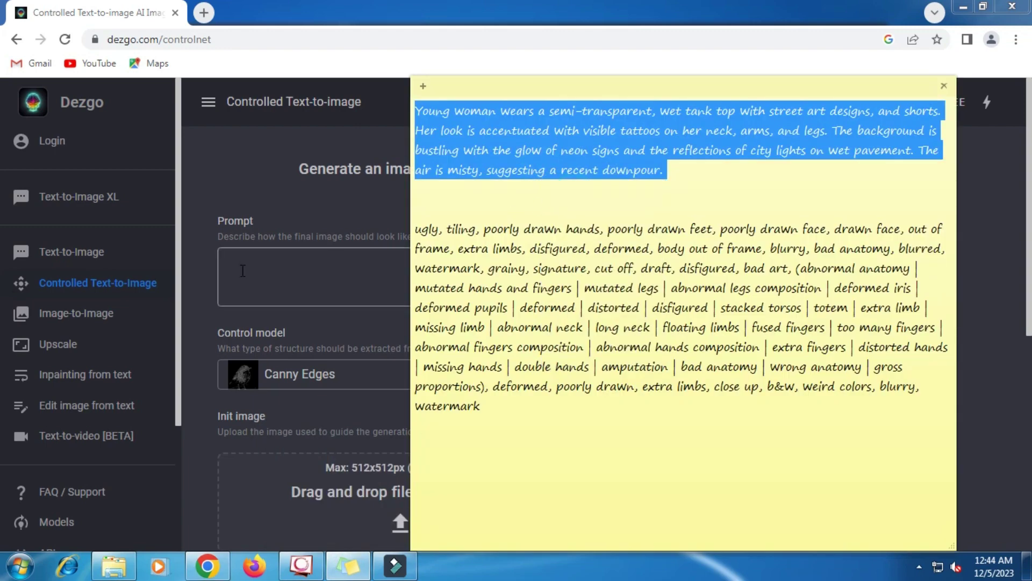
pyautogui.rightClick(240, 270)
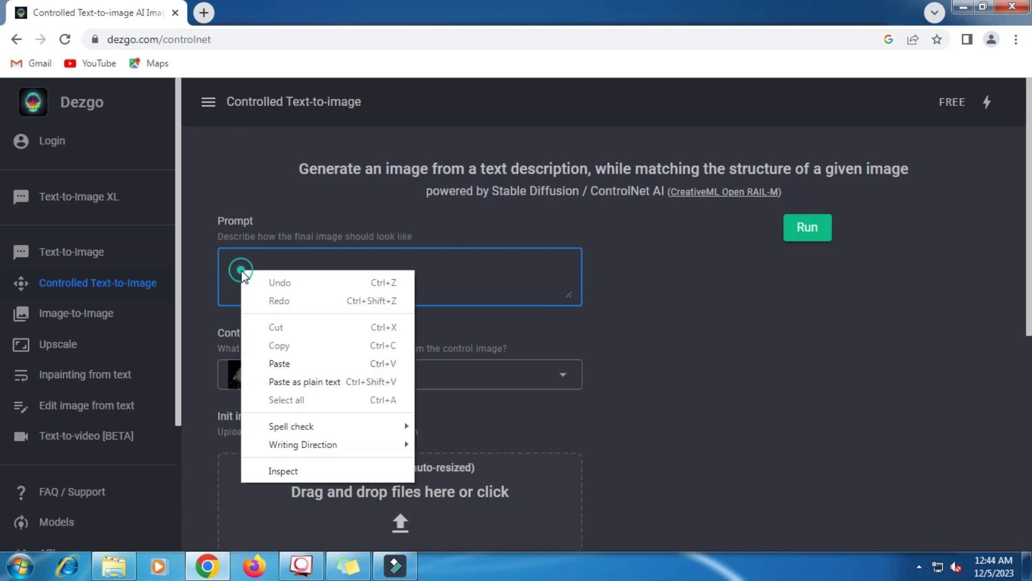
pyautogui.click(282, 362)
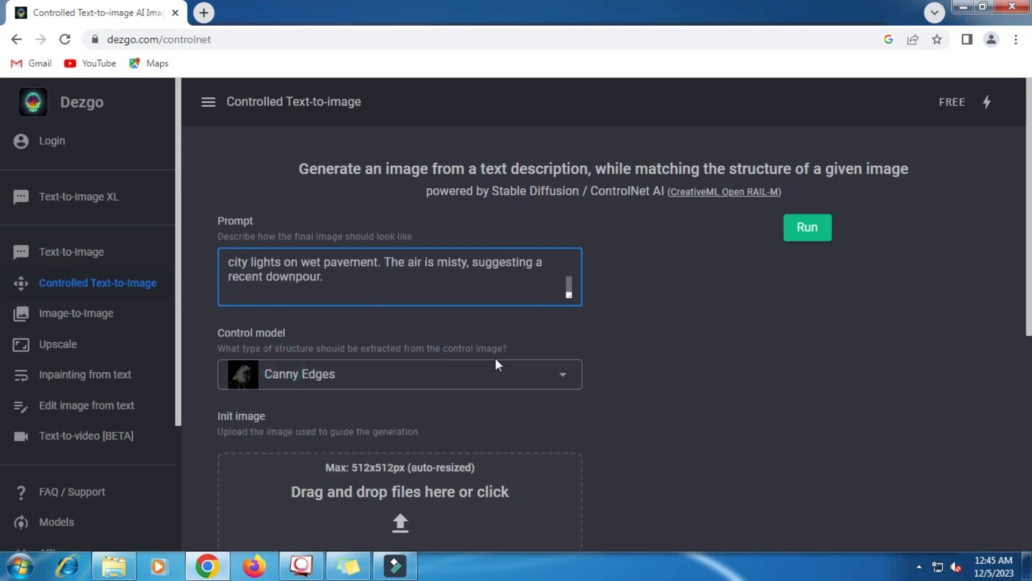
# Set Line Art as the control model and load 002 from Downloads as the init image
pyautogui.click(562, 375)
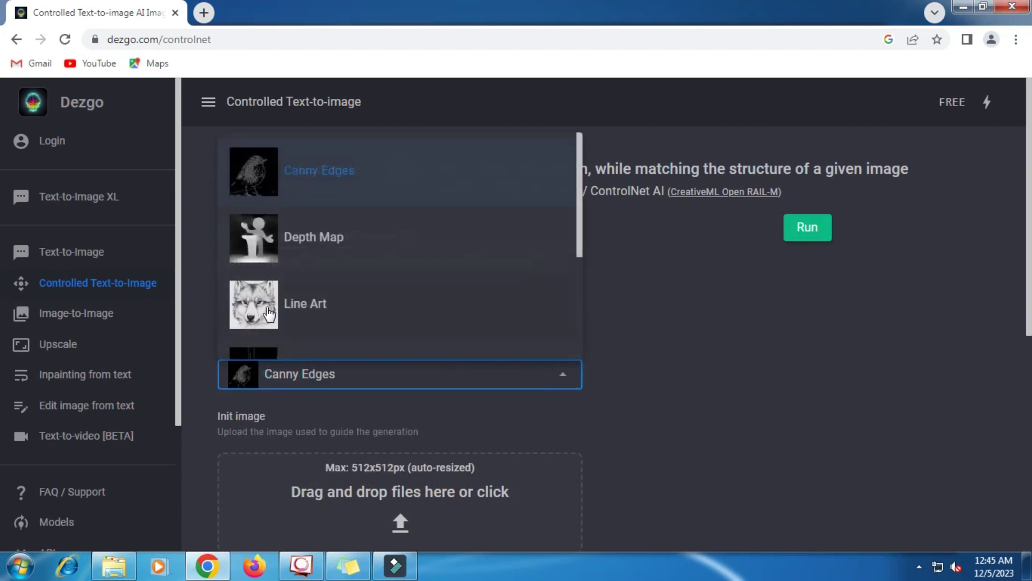
pyautogui.click(268, 311)
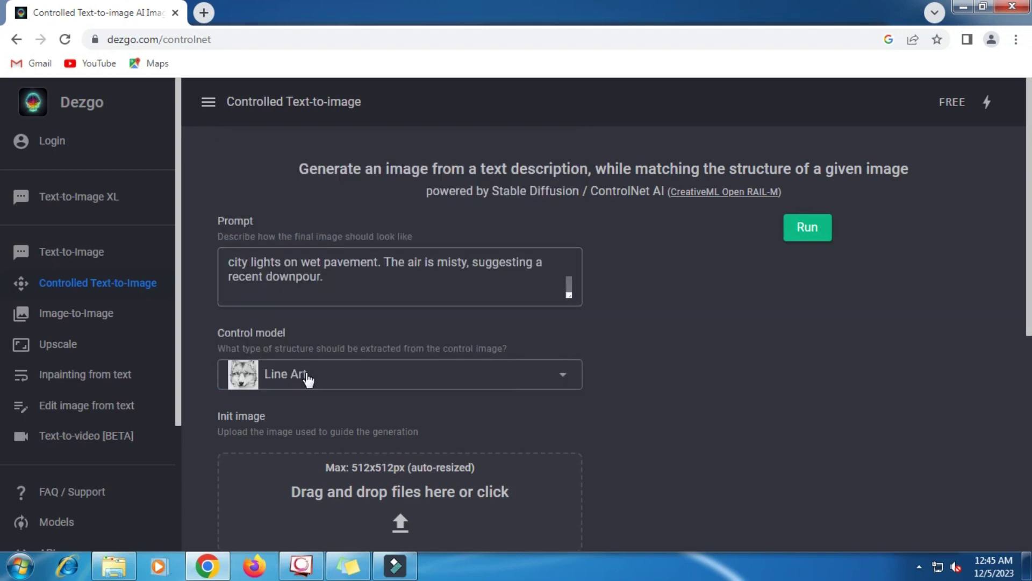
pyautogui.scroll(-3, 307, 371)
pyautogui.click(399, 380)
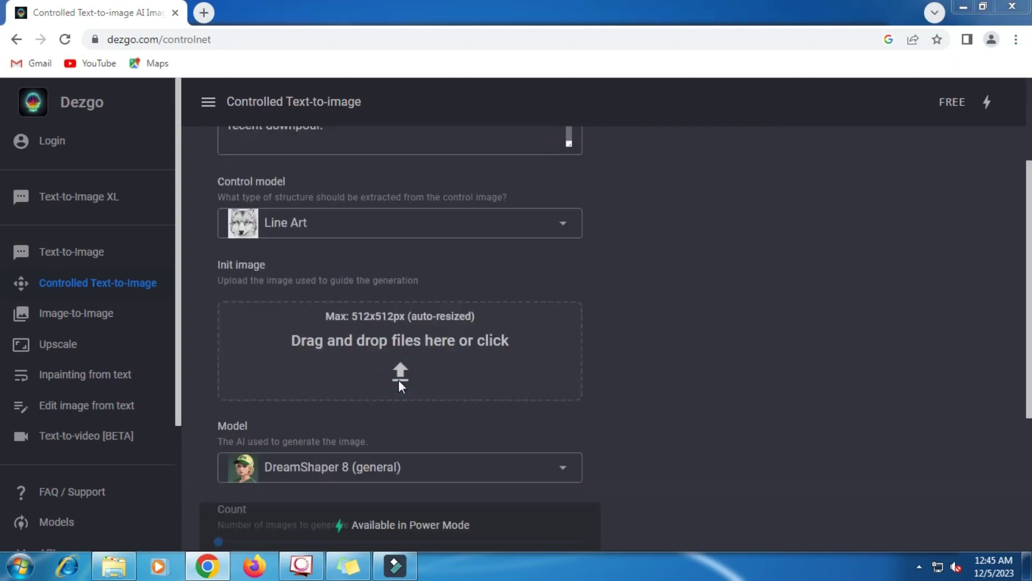
pyautogui.click(200, 144)
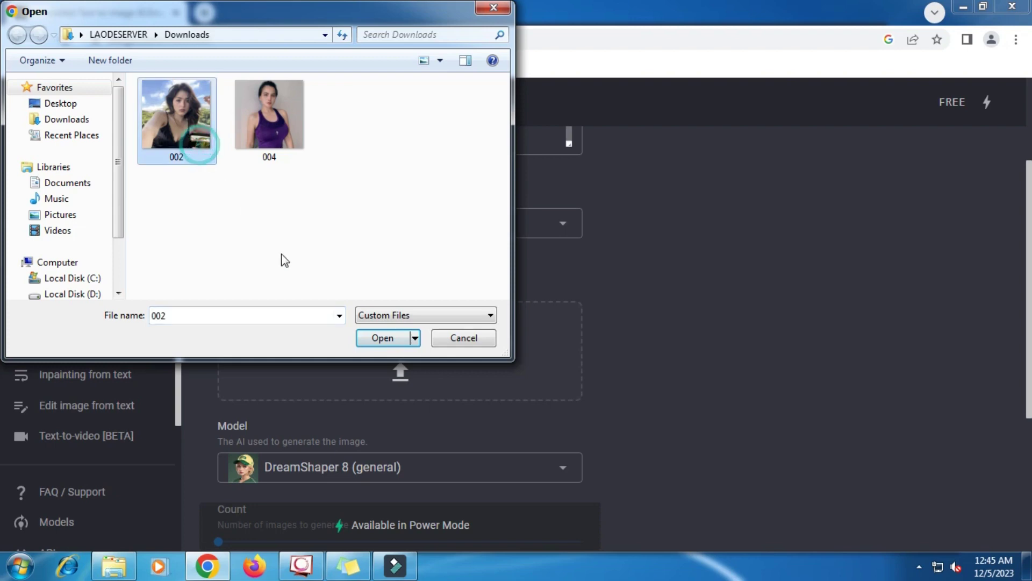
pyautogui.click(385, 339)
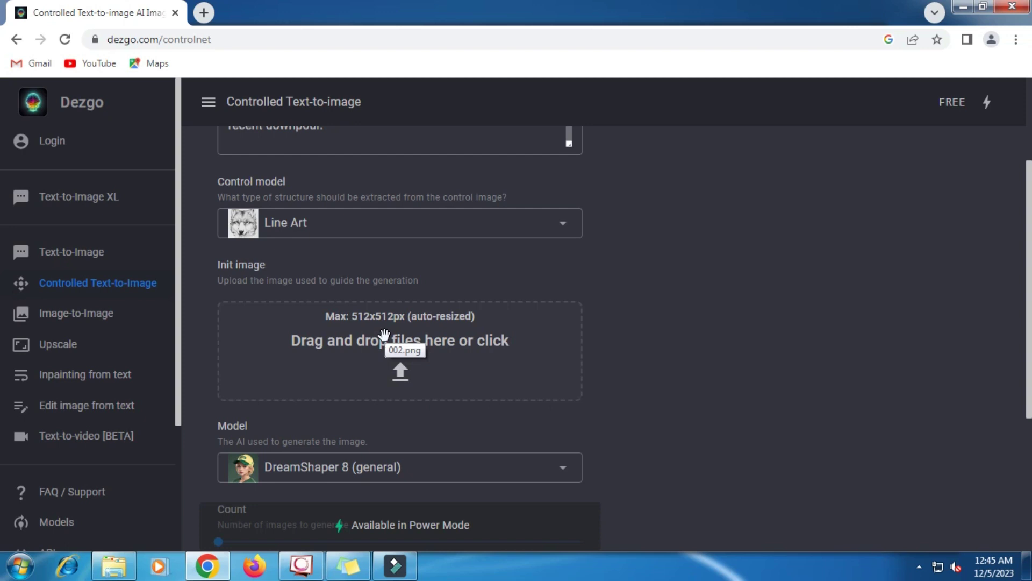
# Choose AbsoluteReality 1.0 (realistic) as the generation model
pyautogui.scroll(-1, 384, 334)
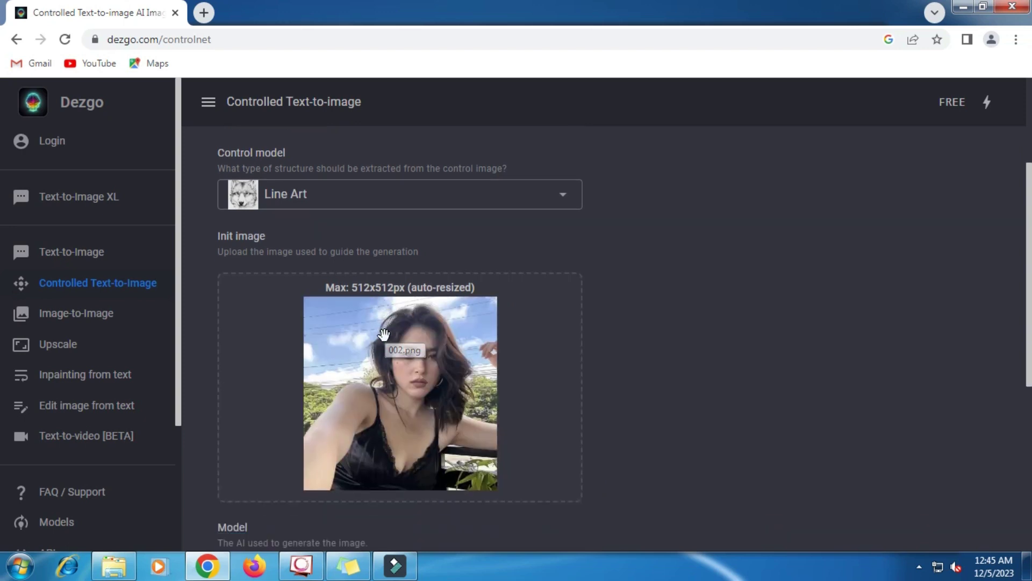
pyautogui.scroll(-3, 384, 335)
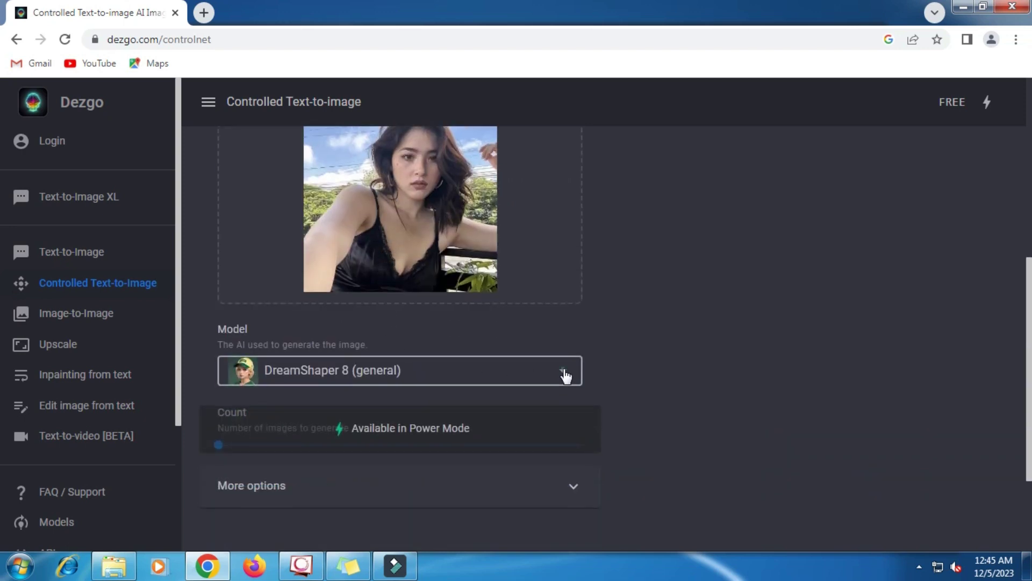
pyautogui.click(563, 372)
pyautogui.scroll(4, 335, 300)
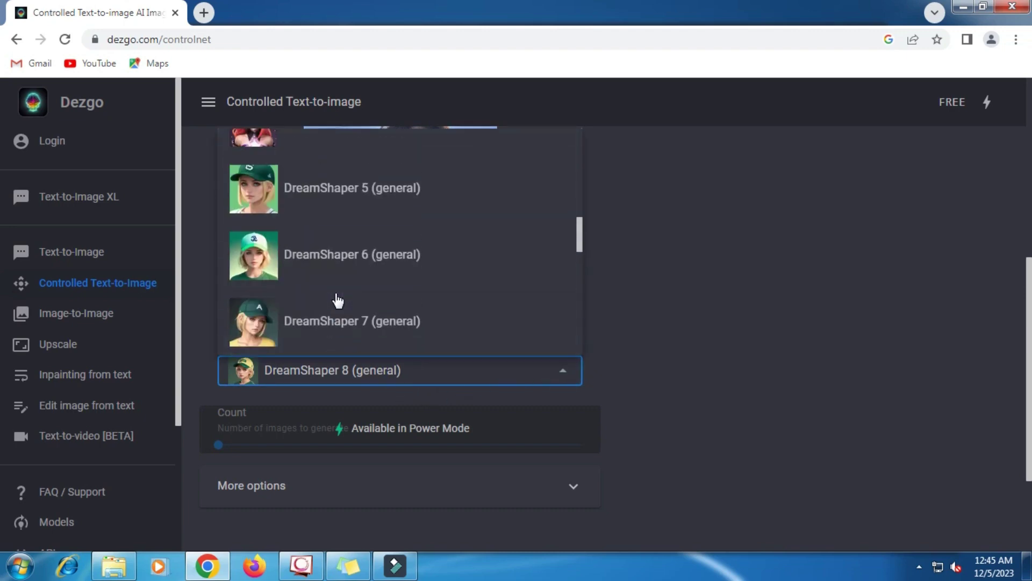
pyautogui.scroll(4, 335, 300)
pyautogui.scroll(2, 336, 300)
pyautogui.scroll(3, 337, 300)
pyautogui.scroll(4, 336, 300)
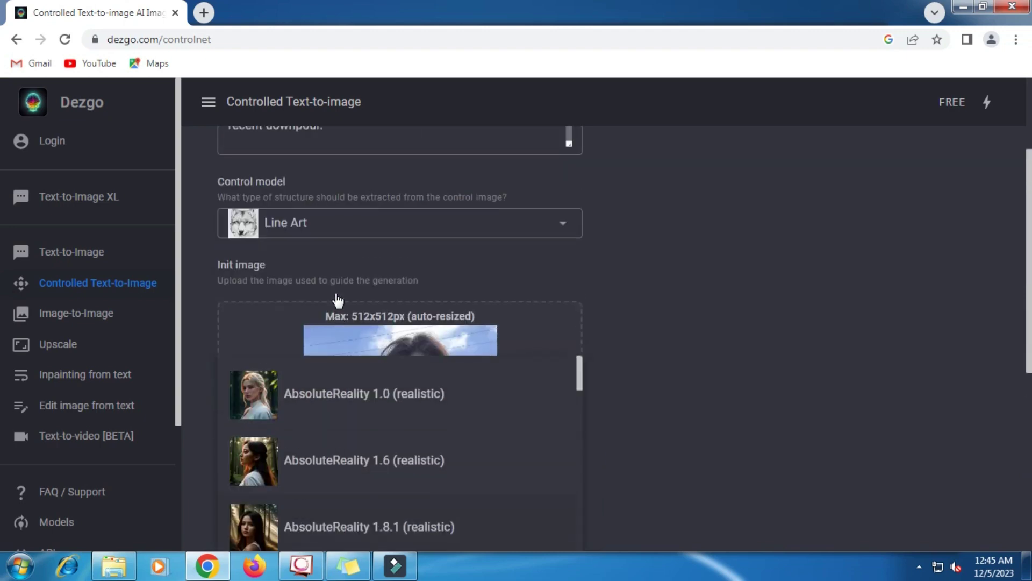
pyautogui.scroll(-1, 334, 298)
pyautogui.click(339, 319)
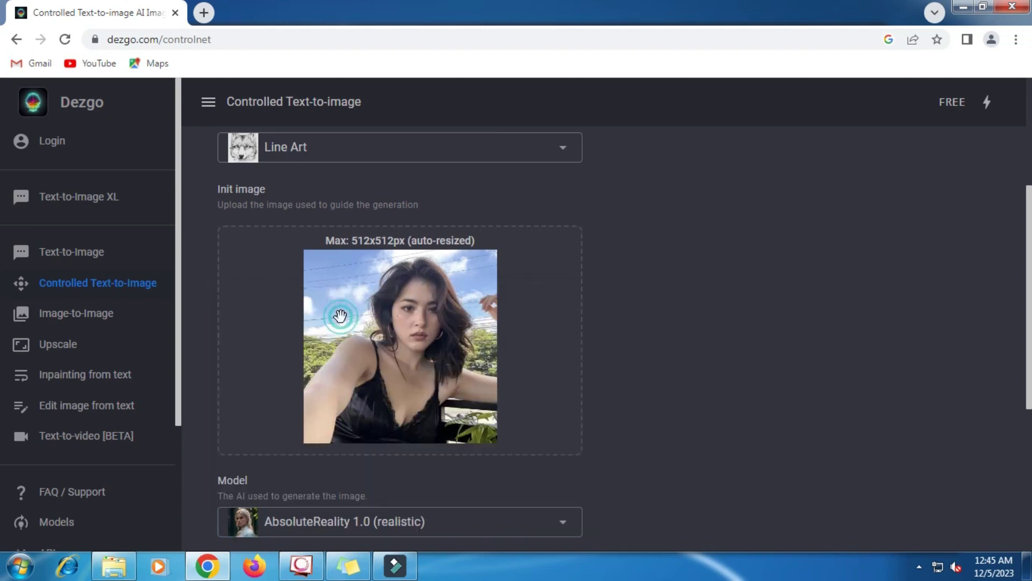
pyautogui.scroll(-3, 341, 315)
pyautogui.scroll(-1, 338, 316)
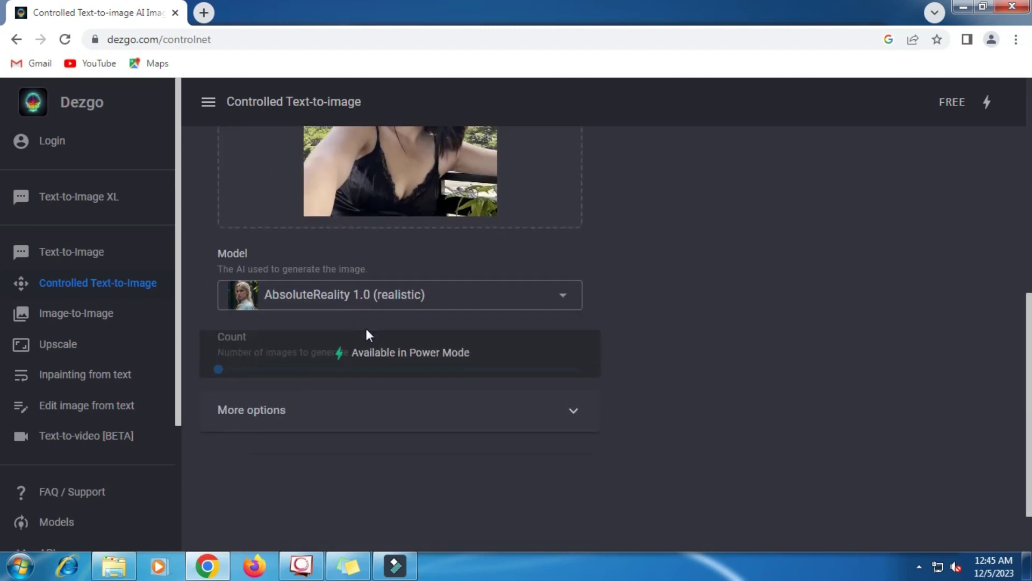
# Expand the additional settings and clear the existing negative prompt
pyautogui.click(573, 412)
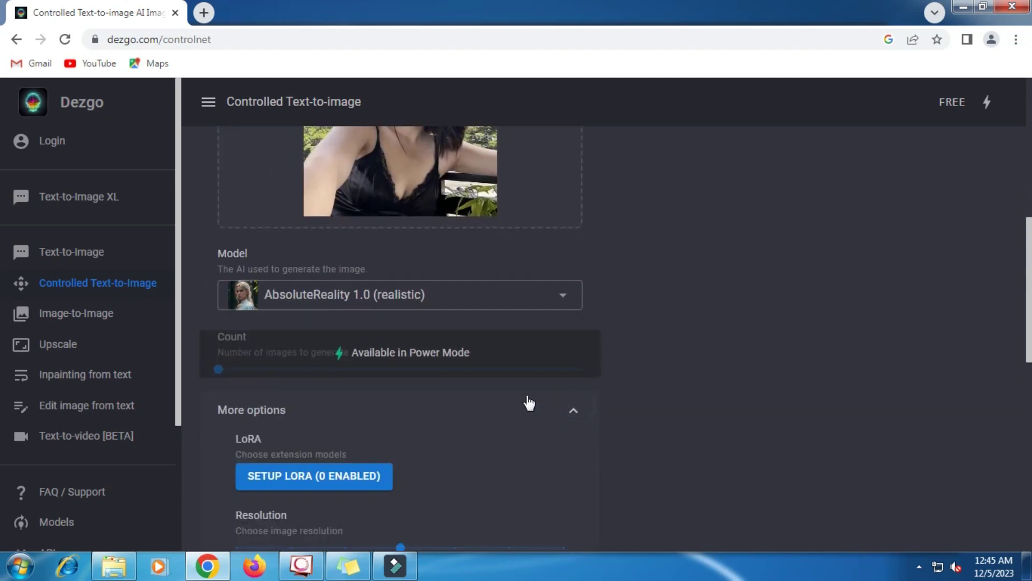
pyautogui.scroll(-3, 521, 402)
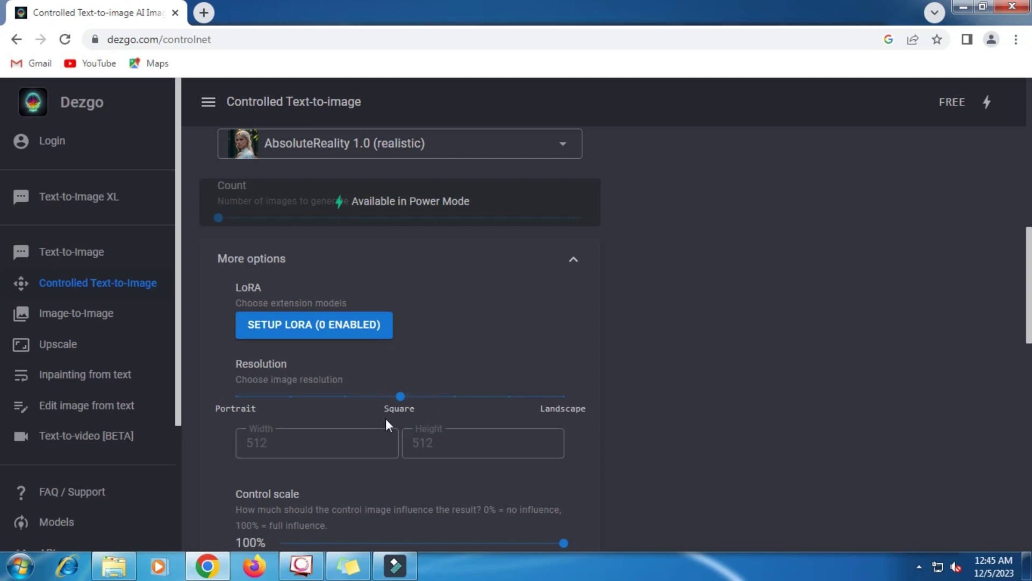
pyautogui.scroll(-3, 396, 424)
pyautogui.scroll(-3, 396, 425)
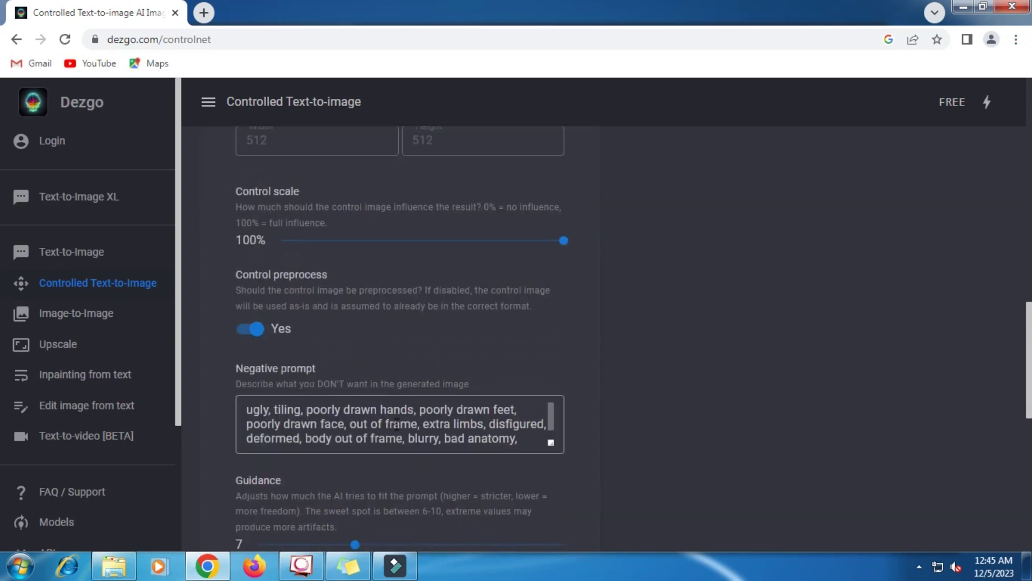
pyautogui.scroll(-1, 396, 424)
pyautogui.tripleClick(393, 409)
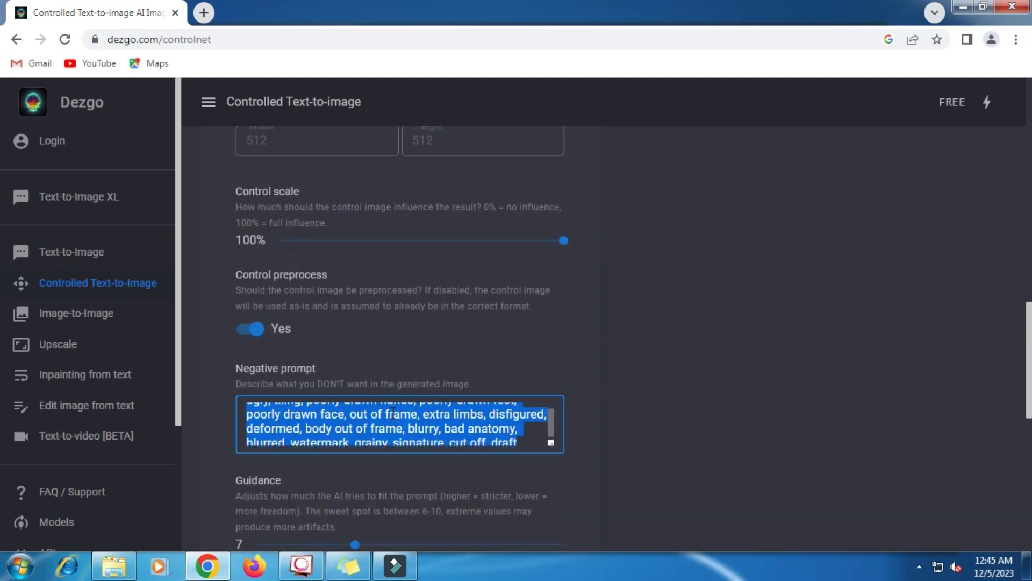
pyautogui.press('BackSpace')
# Paste the saved Sticky Notes list ending in 'weird colors, blurry, watermark' as the negative prompt
pyautogui.click(348, 566)
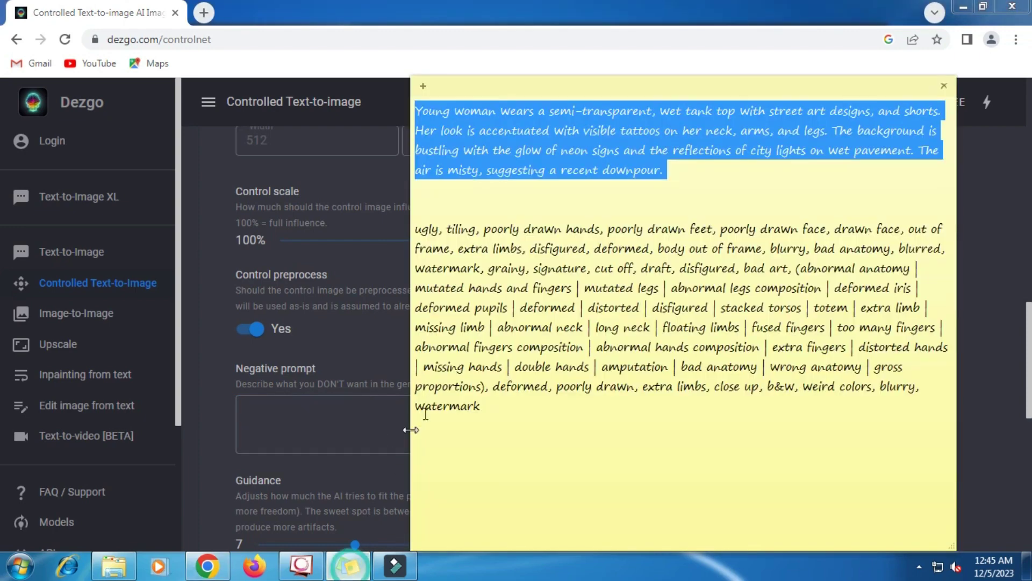
pyautogui.click(456, 371)
pyautogui.tripleClick(456, 371)
pyautogui.rightClick(456, 372)
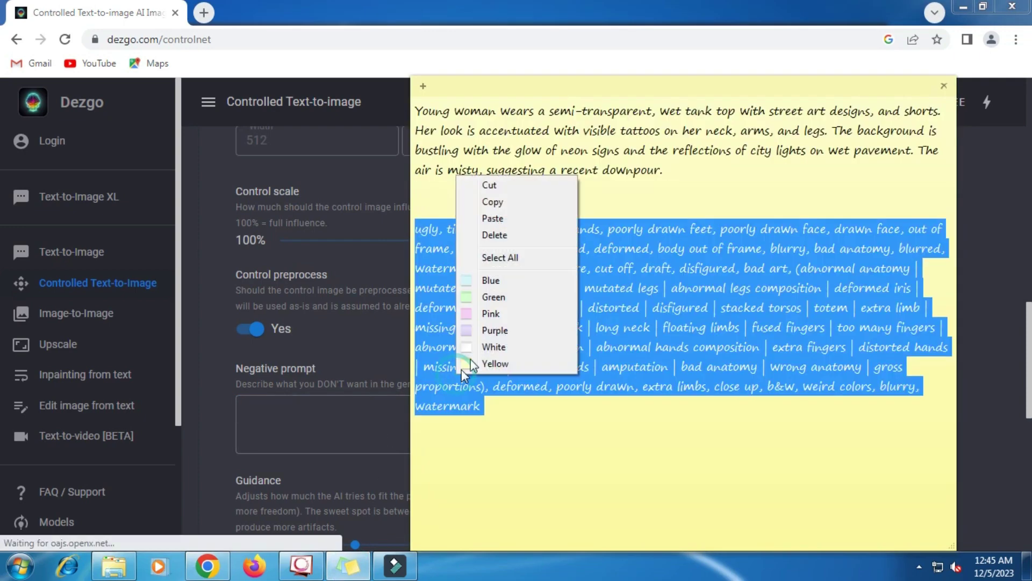
pyautogui.click(493, 201)
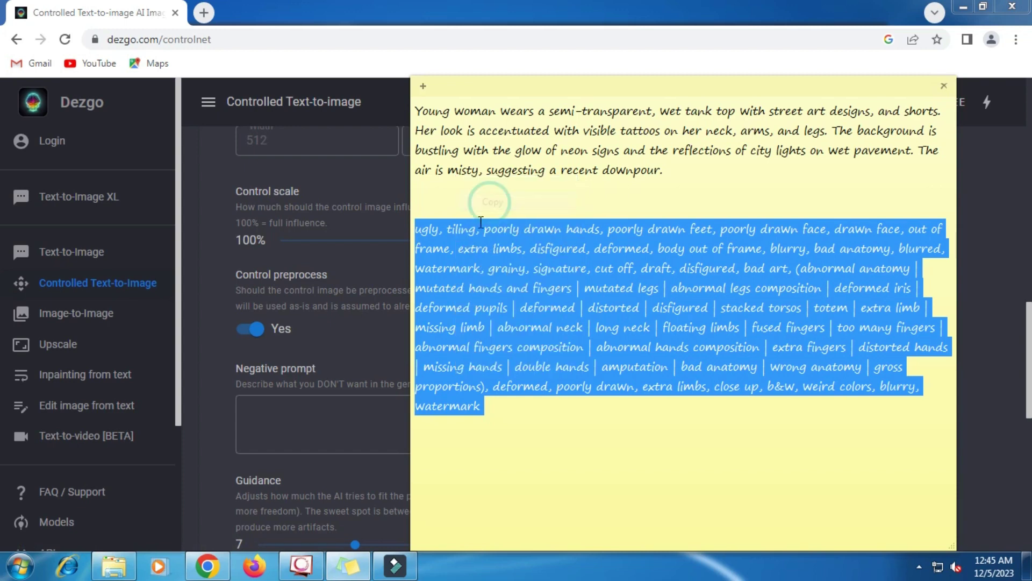
pyautogui.click(309, 410)
pyautogui.rightClick(300, 414)
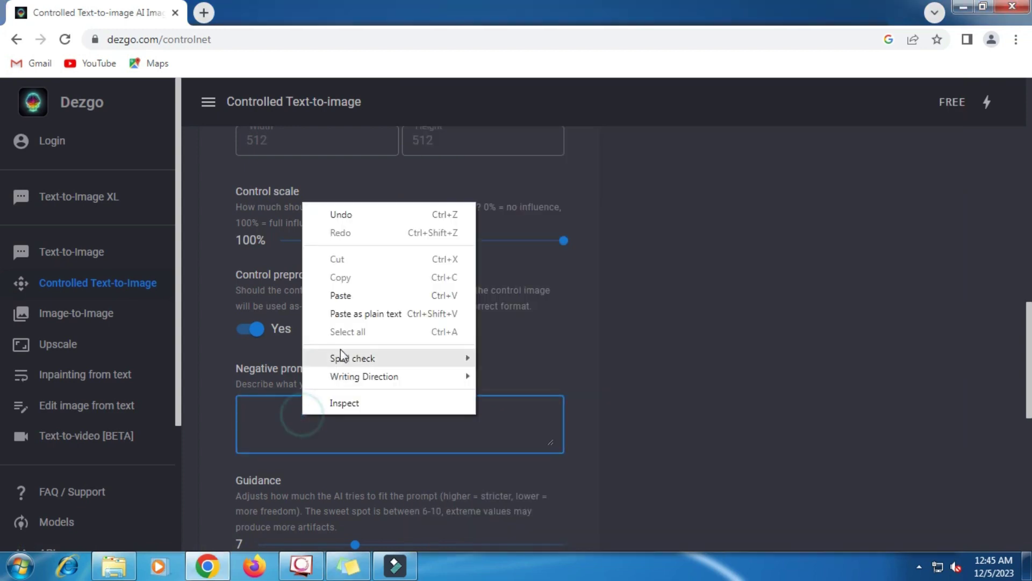
pyautogui.click(343, 293)
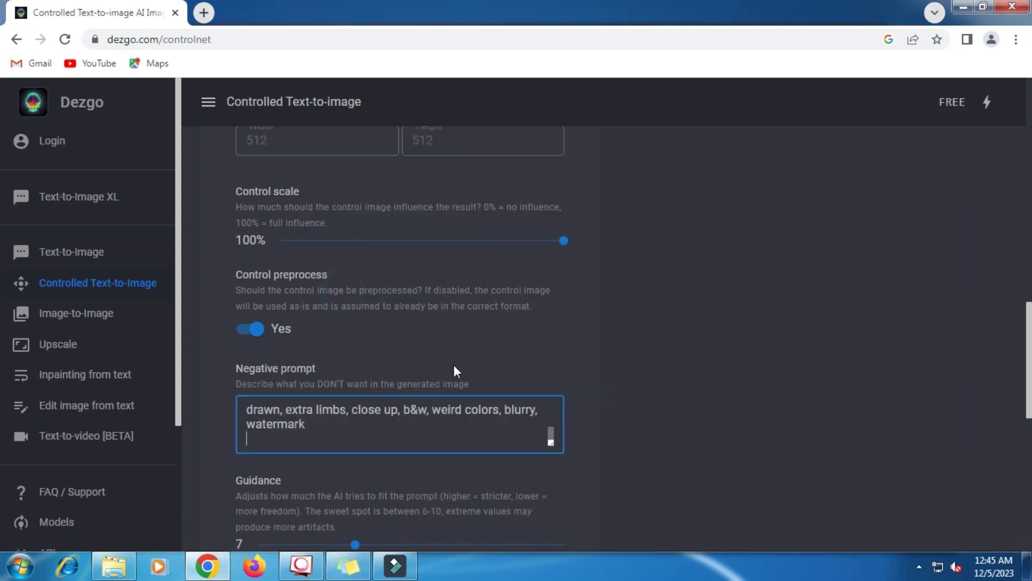
pyautogui.scroll(1, 454, 364)
pyautogui.scroll(3, 453, 365)
pyautogui.scroll(3, 454, 364)
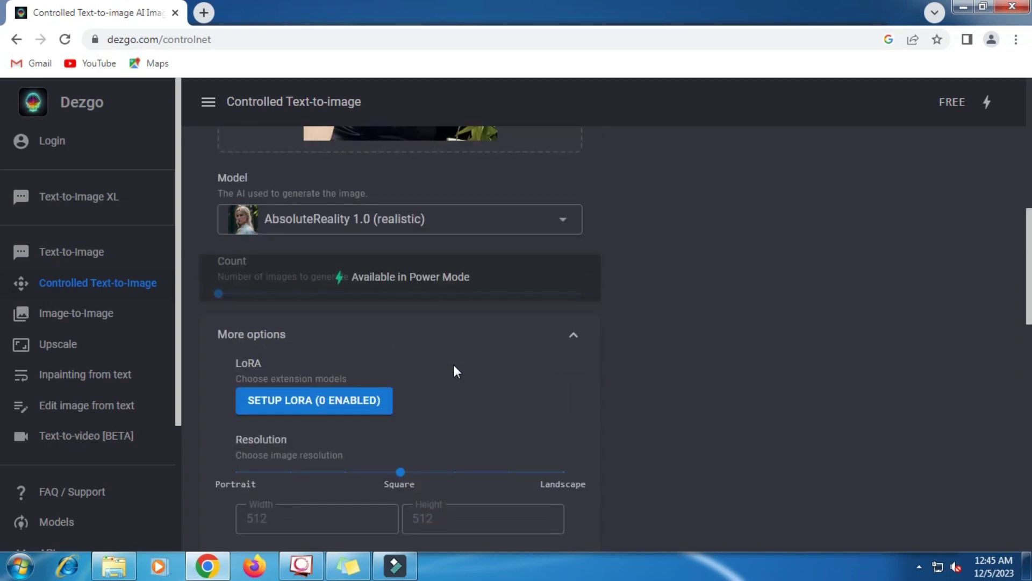
pyautogui.scroll(4, 454, 371)
pyautogui.scroll(2, 454, 371)
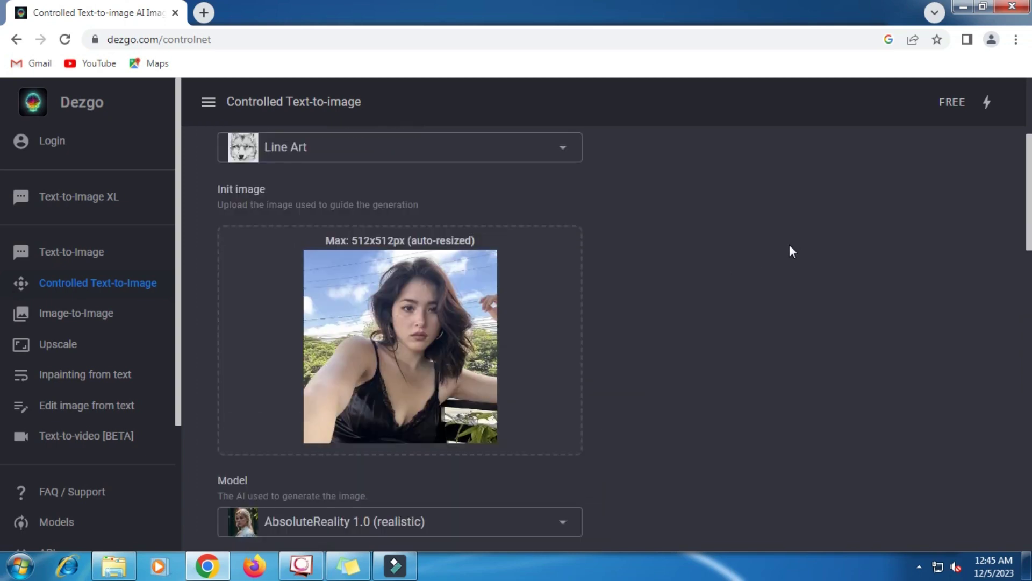
pyautogui.scroll(3, 789, 245)
# Run the generation with AbsoluteReality 1.0 and wait for the result image
pyautogui.click(806, 157)
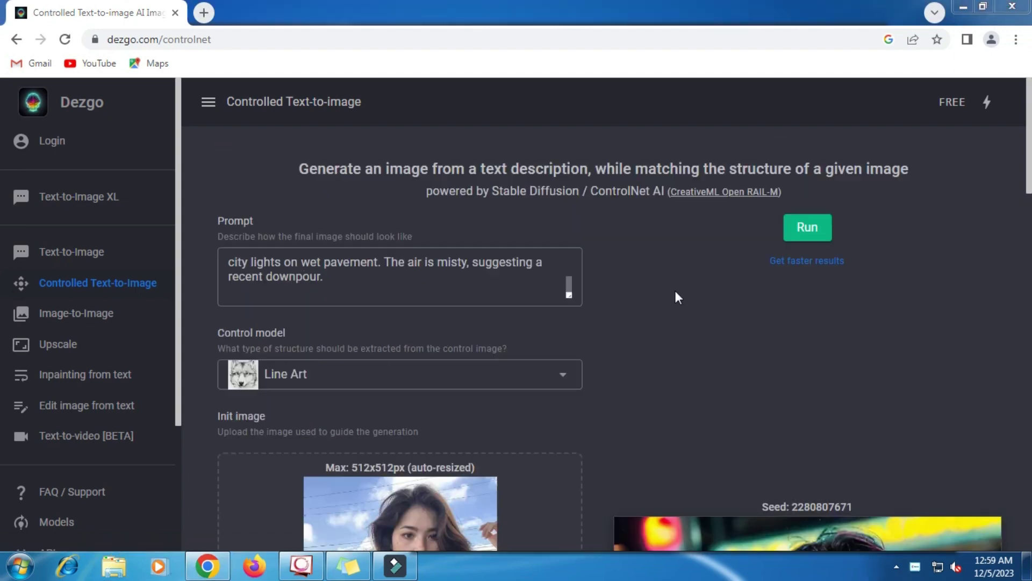
pyautogui.scroll(-3, 657, 285)
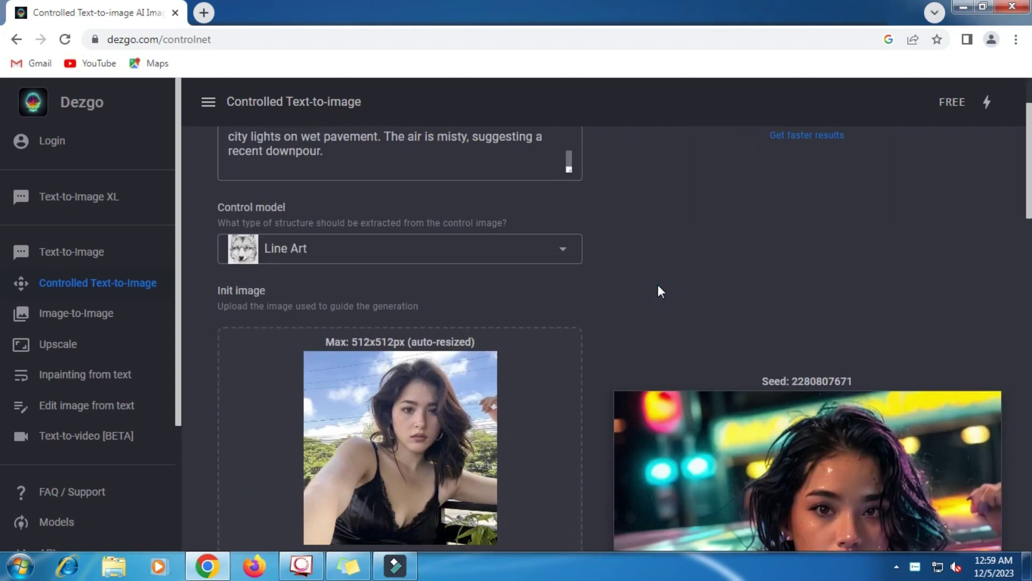
pyautogui.scroll(-3, 661, 291)
pyautogui.scroll(-2, 661, 292)
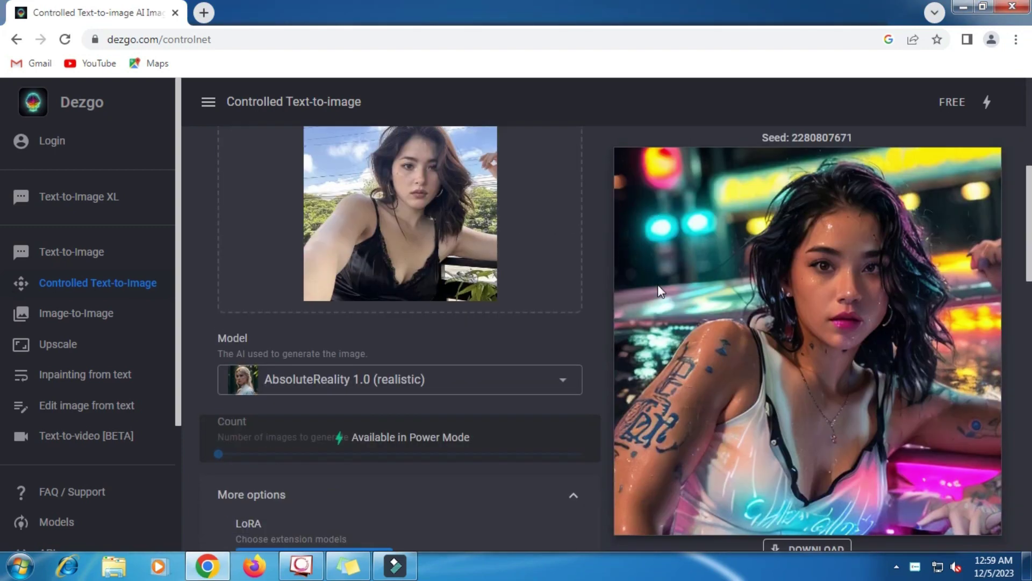
pyautogui.scroll(-3, 661, 292)
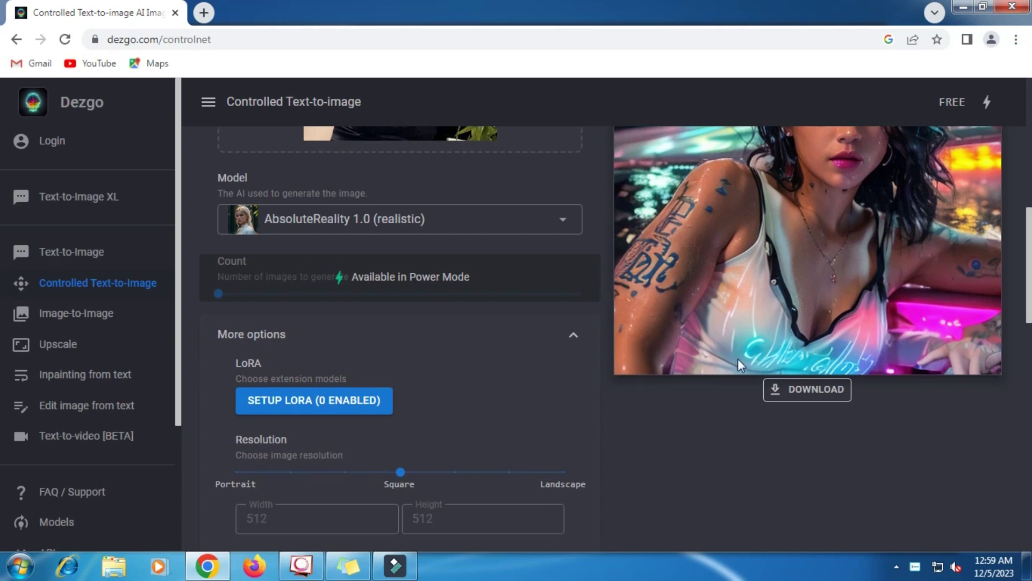
# Download the generated neon portrait as a Young_woman_we….png file
pyautogui.click(791, 391)
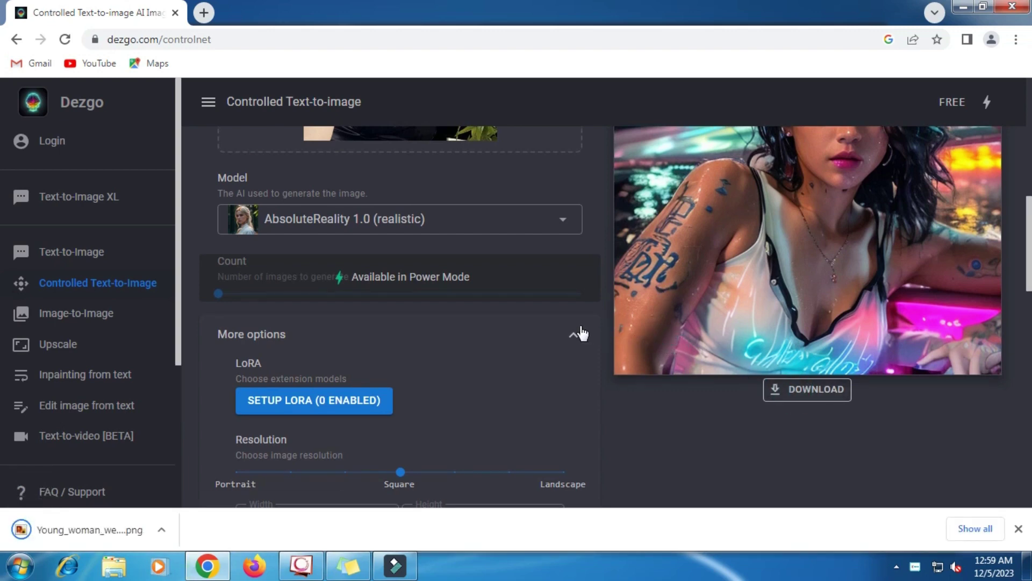
pyautogui.scroll(2, 580, 333)
pyautogui.scroll(1, 580, 331)
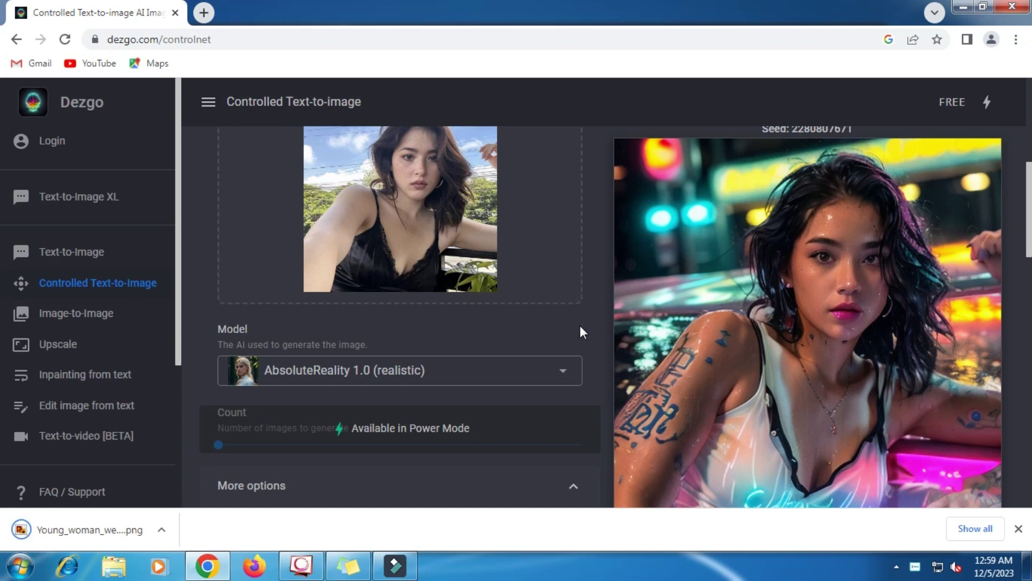
pyautogui.scroll(1, 580, 326)
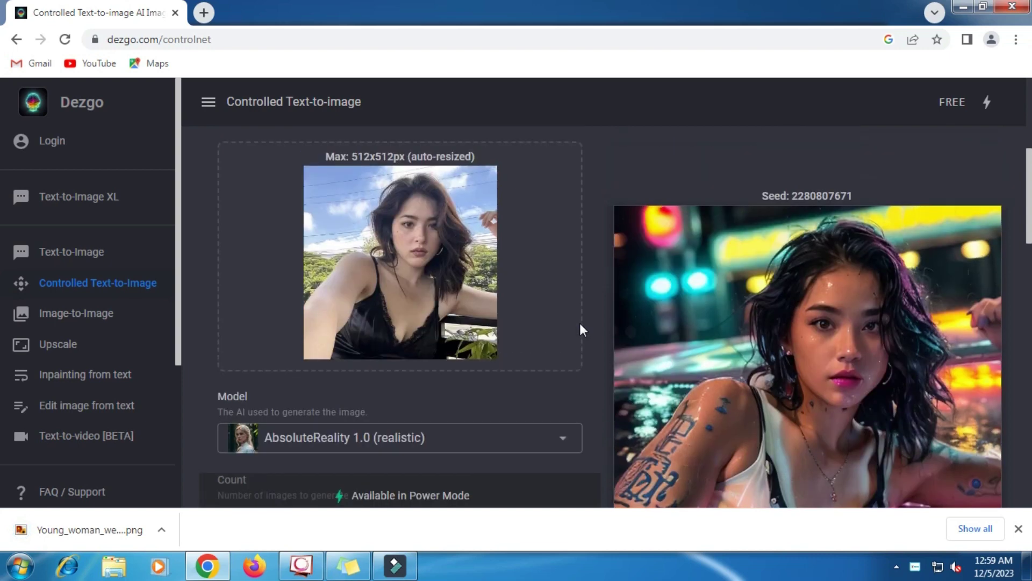
pyautogui.scroll(1, 580, 326)
pyautogui.scroll(3, 580, 326)
pyautogui.scroll(2, 581, 326)
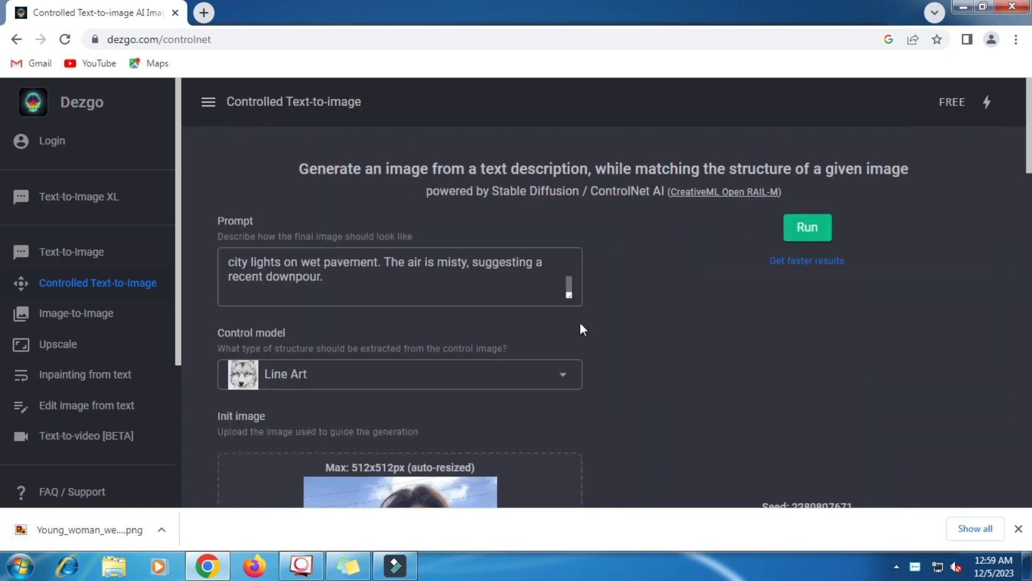
pyautogui.scroll(-4, 580, 322)
pyautogui.scroll(-5, 580, 321)
pyautogui.scroll(-1, 580, 322)
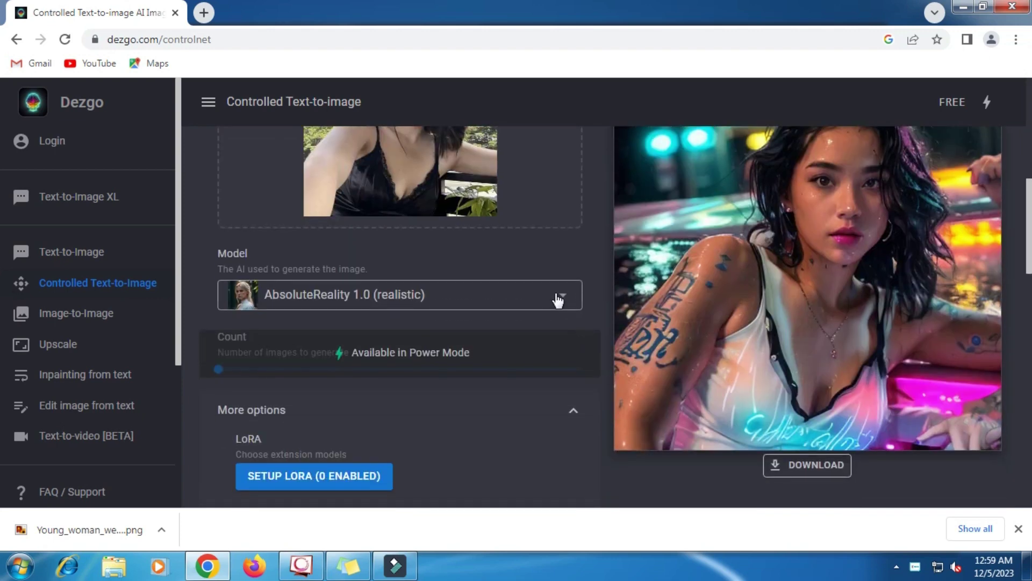
pyautogui.click(556, 297)
pyautogui.scroll(-1, 352, 349)
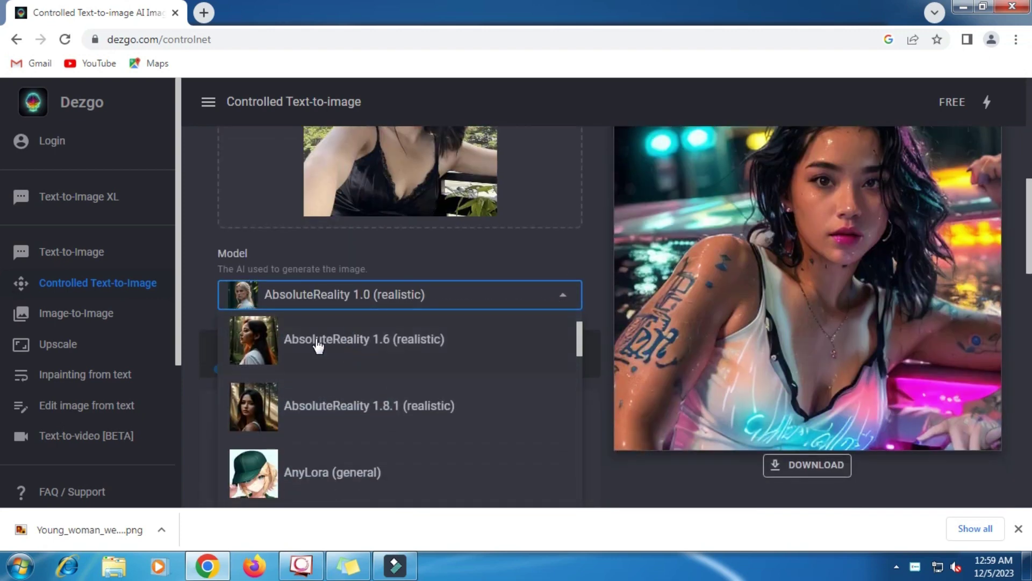
pyautogui.click(317, 341)
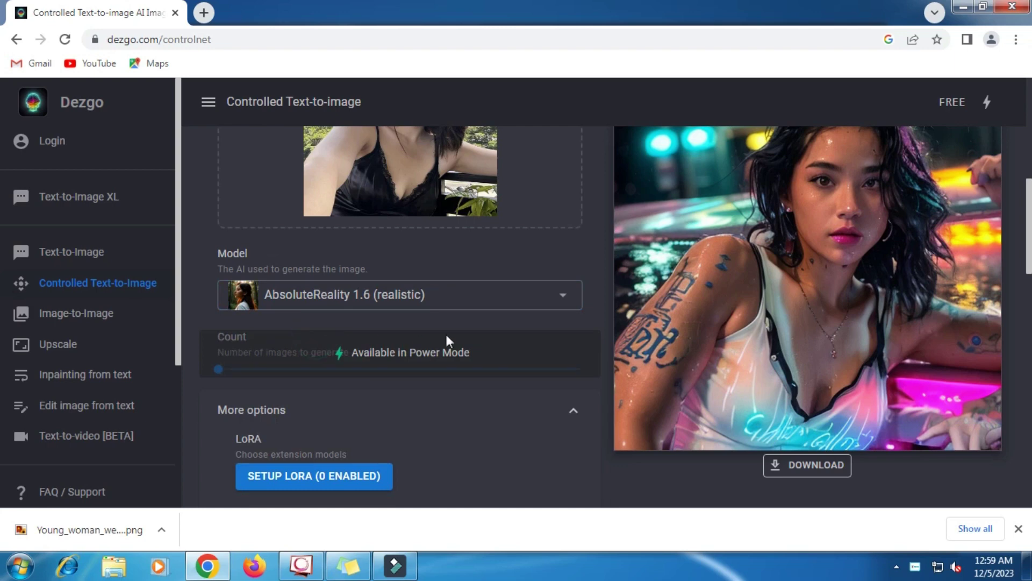
pyautogui.scroll(1, 525, 337)
pyautogui.scroll(2, 588, 321)
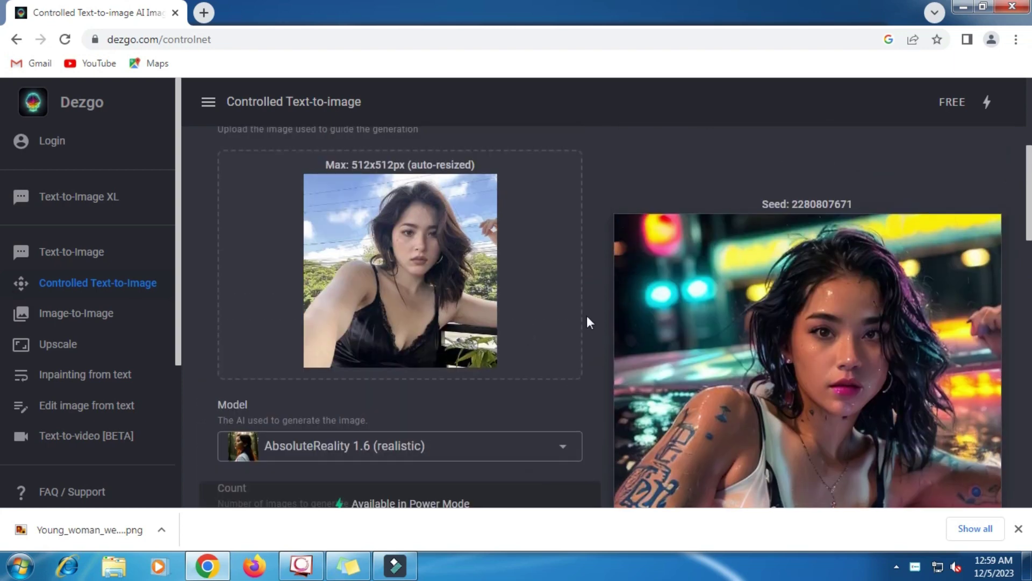
pyautogui.scroll(4, 629, 300)
pyautogui.scroll(1, 687, 291)
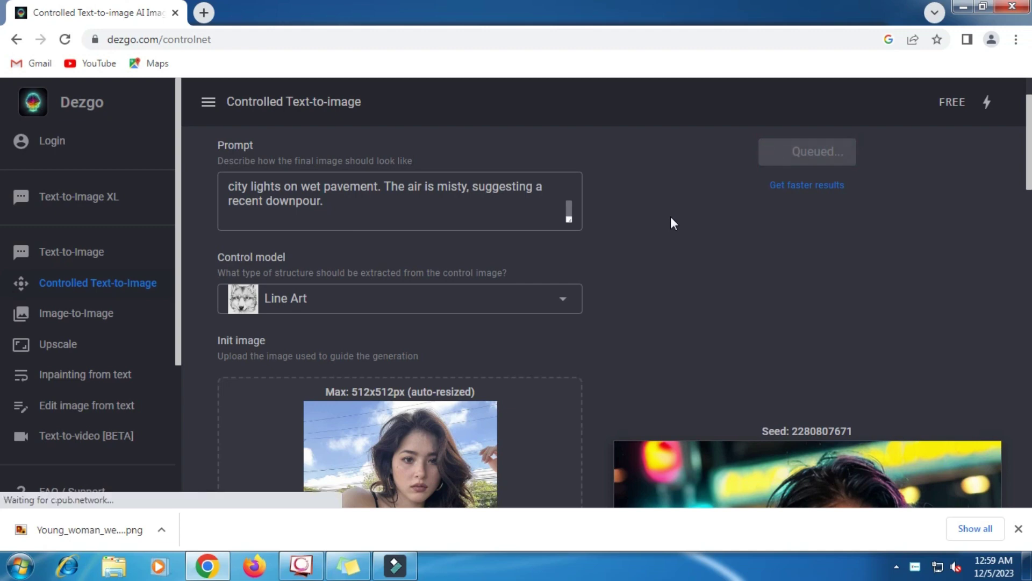
pyautogui.scroll(2, 673, 223)
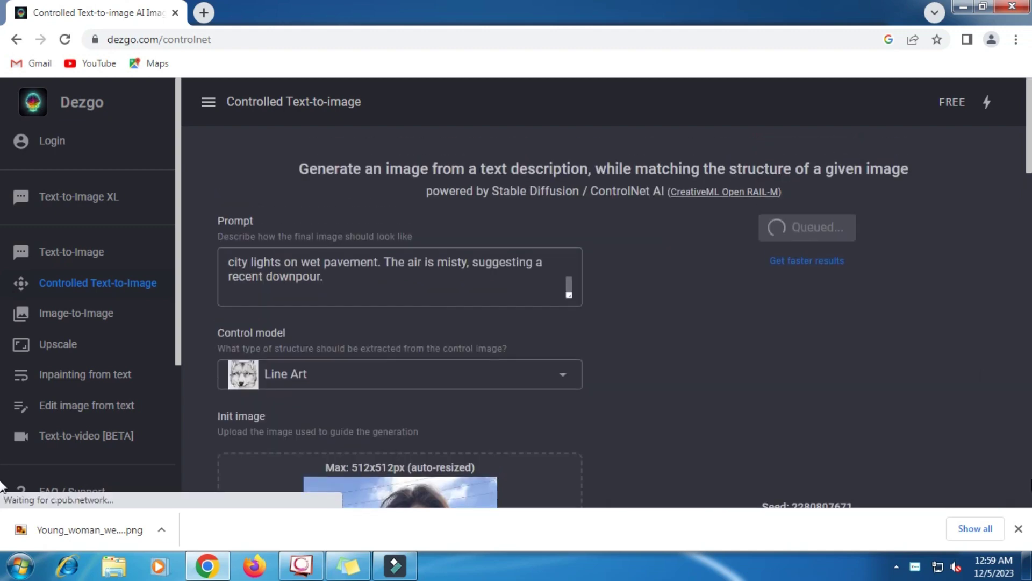
pyautogui.click(1018, 528)
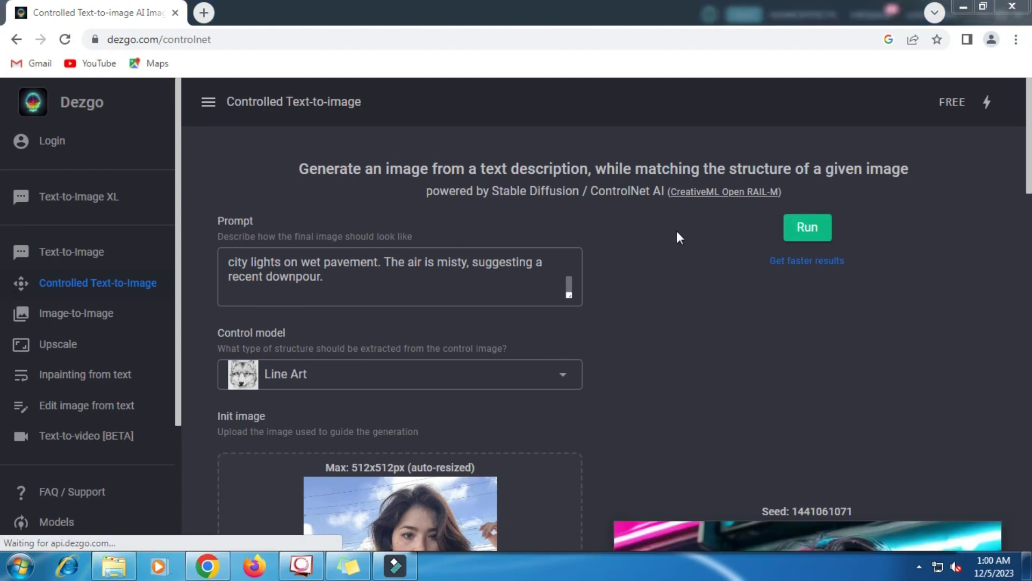
pyautogui.scroll(-2, 656, 260)
pyautogui.scroll(-1, 657, 260)
pyautogui.scroll(-3, 657, 260)
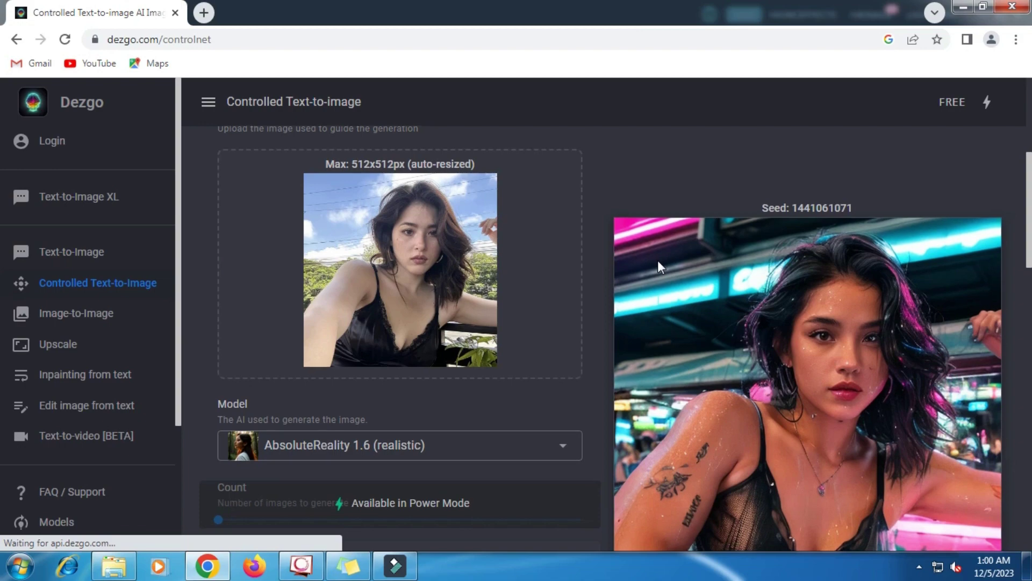
pyautogui.scroll(-3, 657, 261)
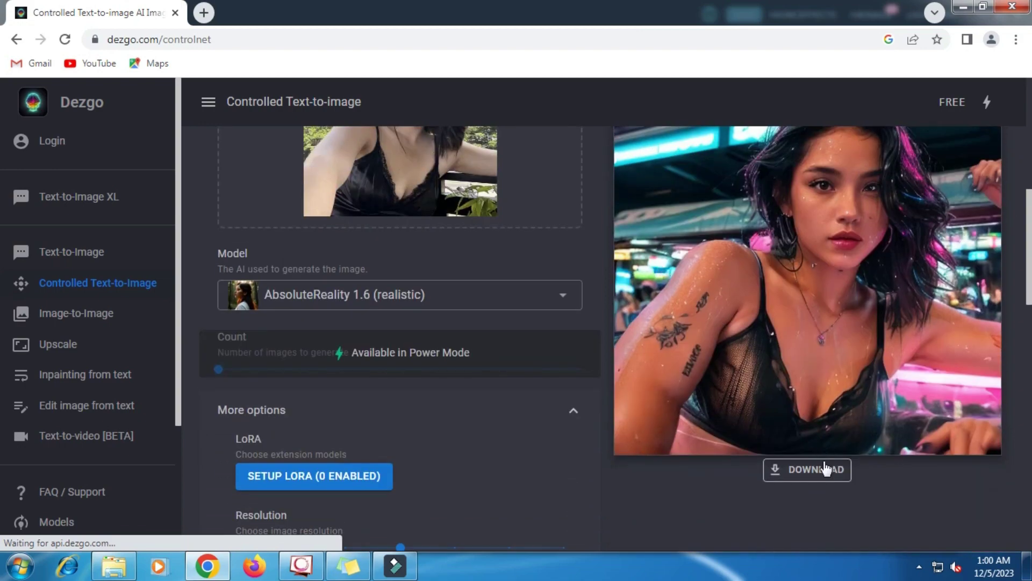
pyautogui.click(823, 469)
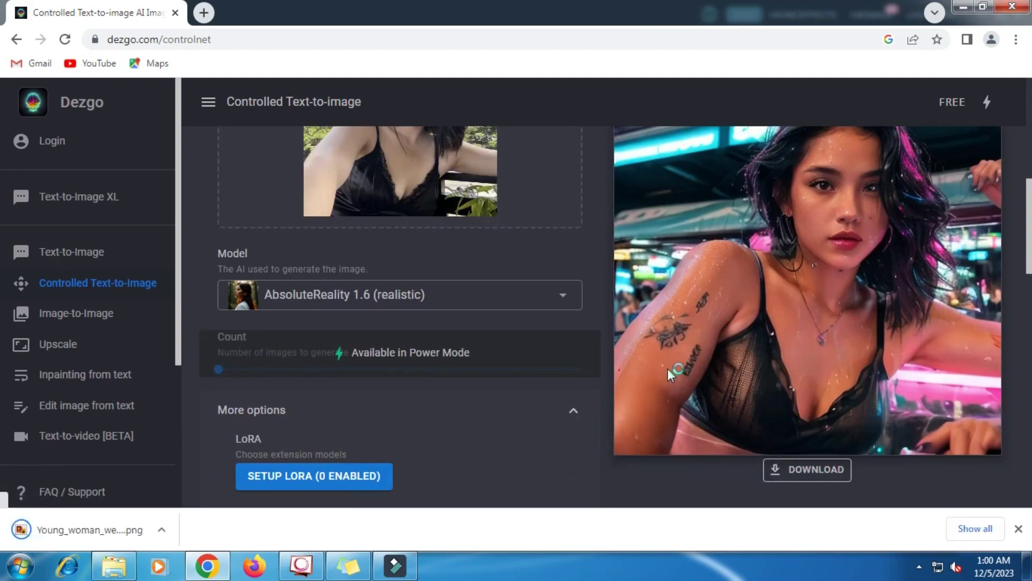
pyautogui.scroll(3, 666, 368)
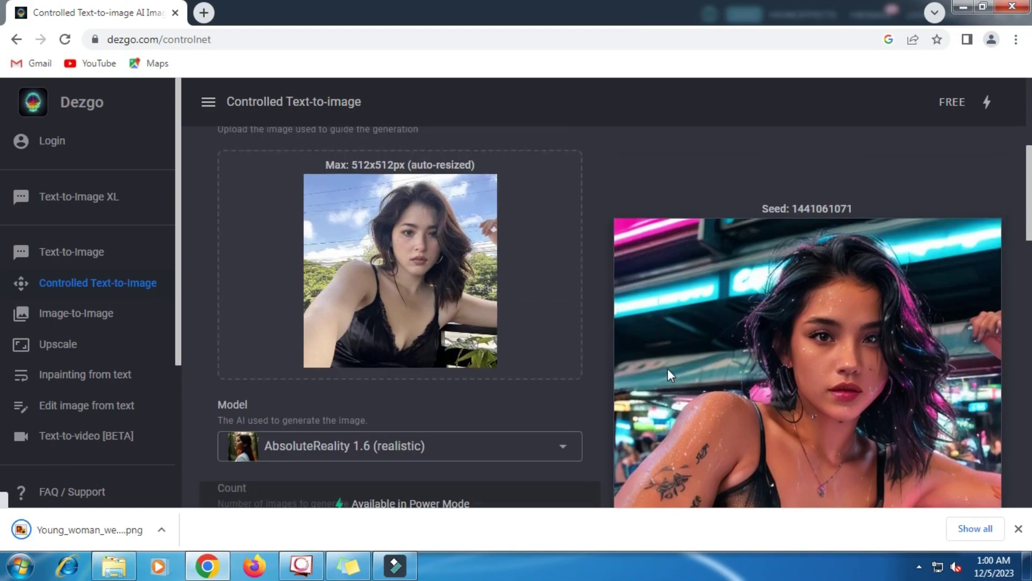
pyautogui.scroll(3, 639, 369)
pyautogui.scroll(1, 630, 365)
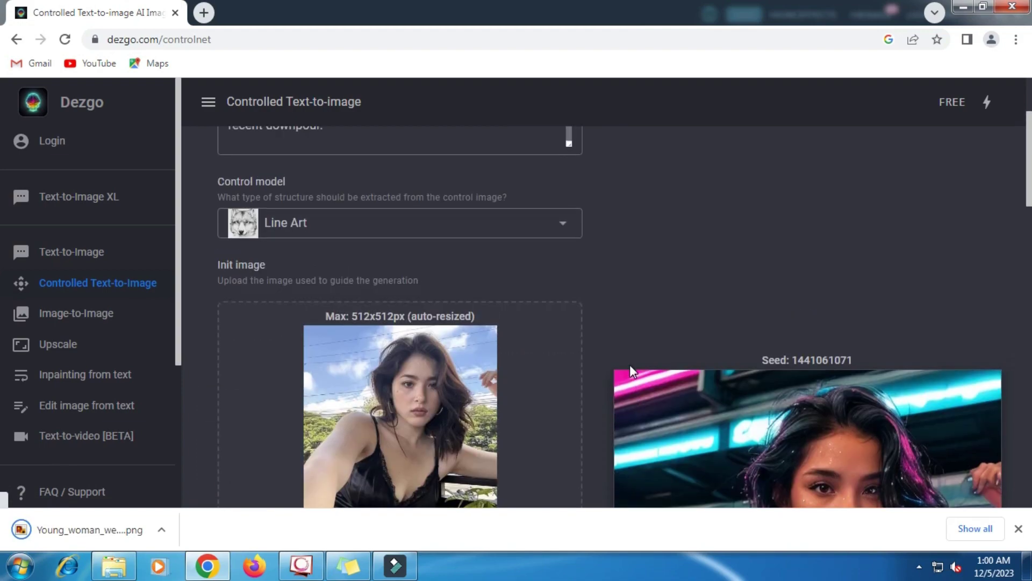
pyautogui.scroll(-3, 609, 299)
pyautogui.scroll(-3, 608, 305)
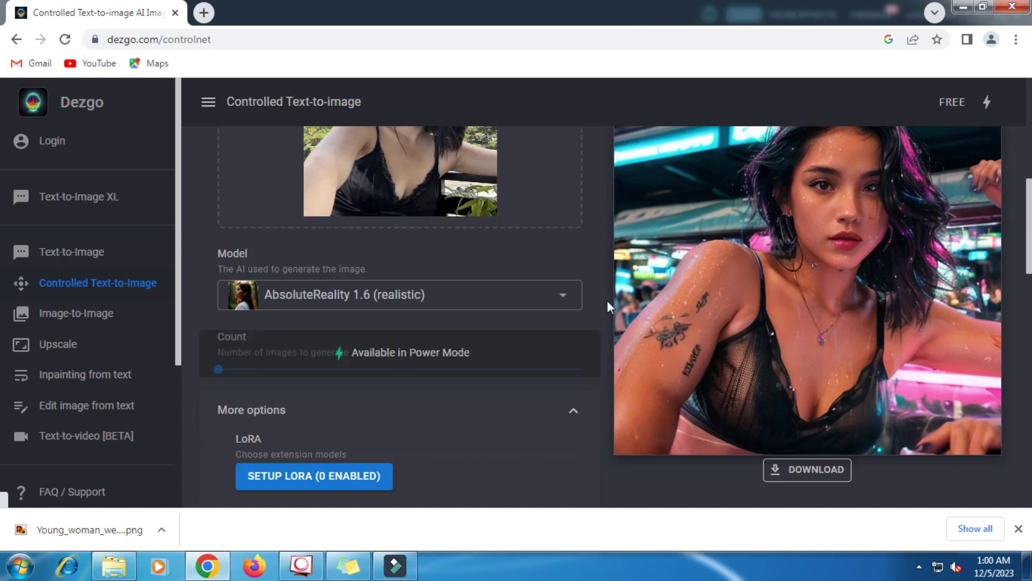
pyautogui.click(566, 297)
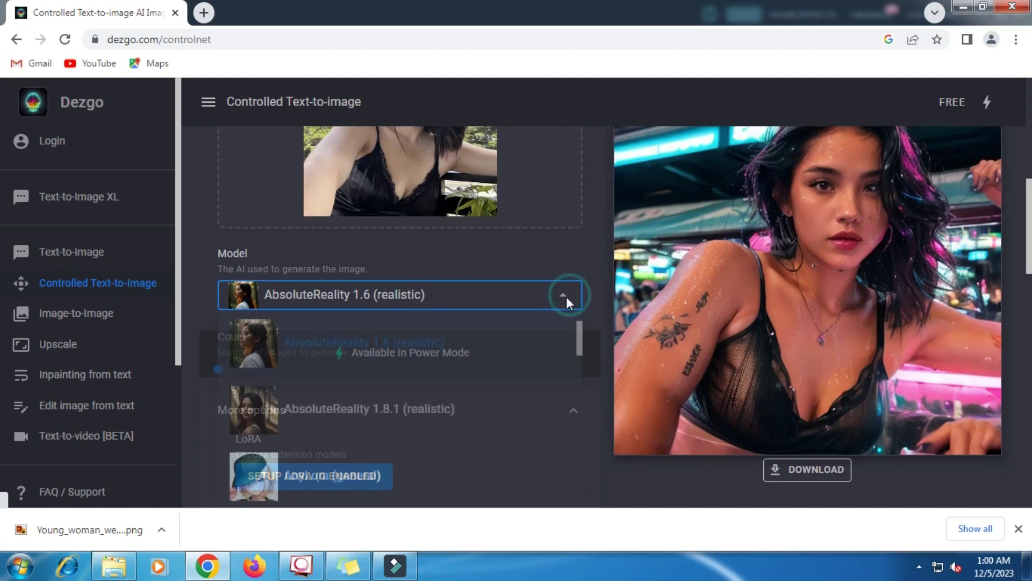
pyautogui.click(385, 424)
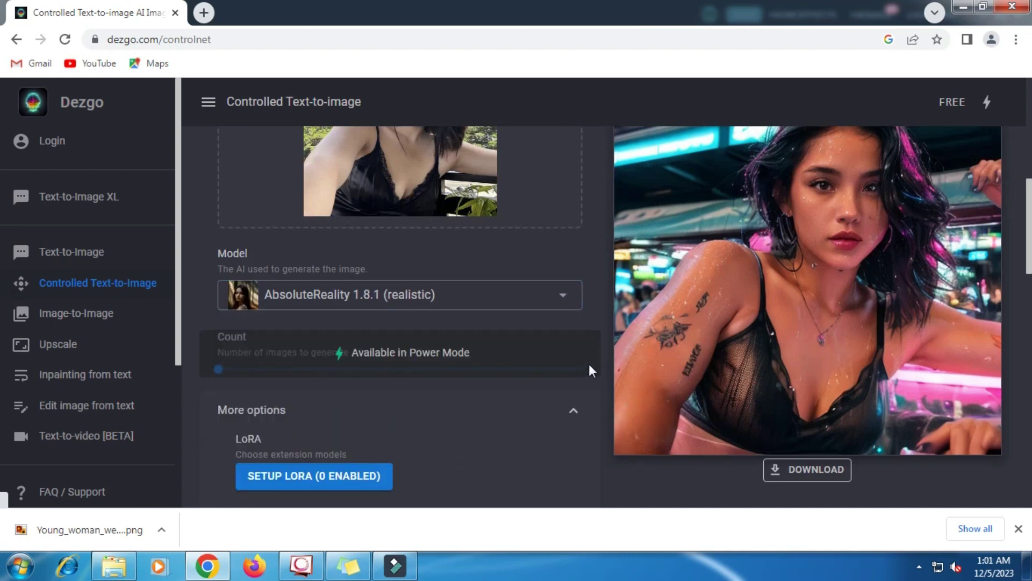
pyautogui.scroll(1, 590, 366)
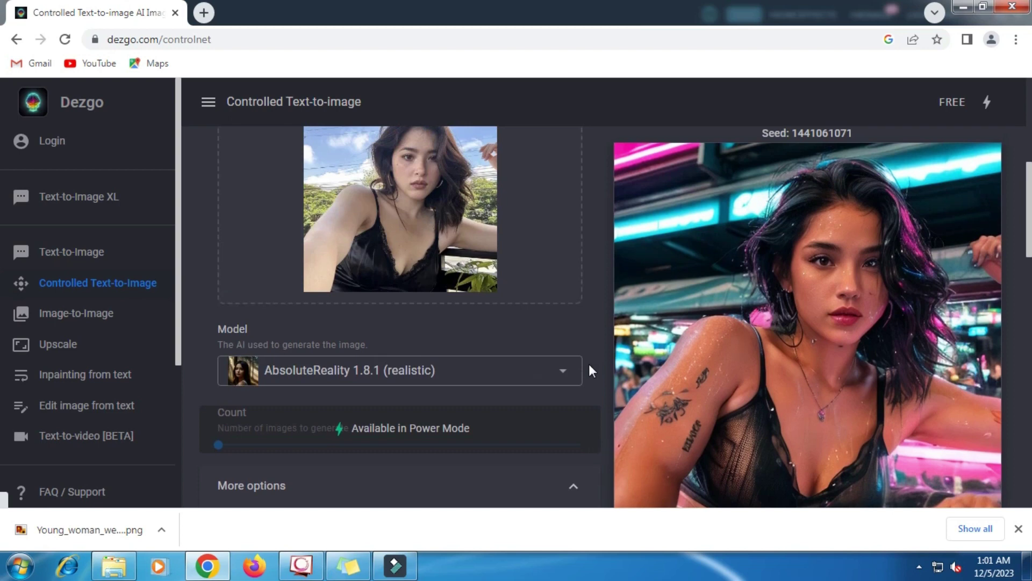
pyautogui.scroll(4, 590, 366)
pyautogui.scroll(3, 590, 366)
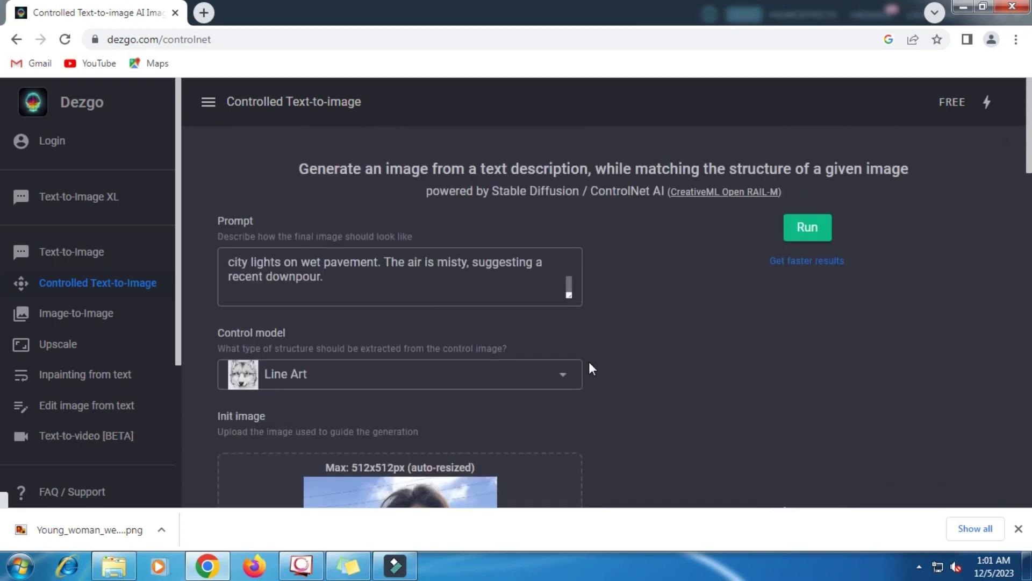
pyautogui.click(807, 227)
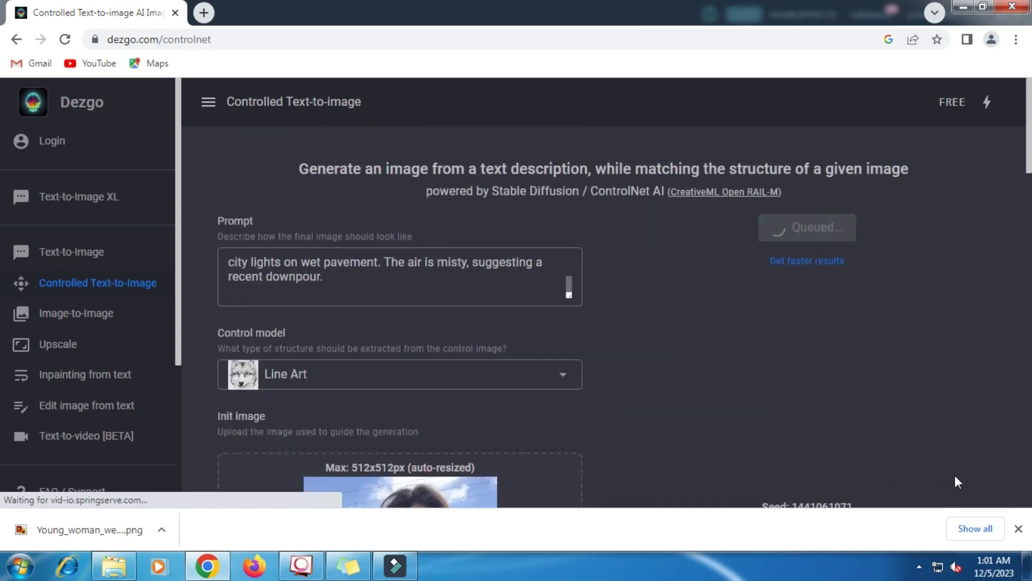
pyautogui.click(1019, 528)
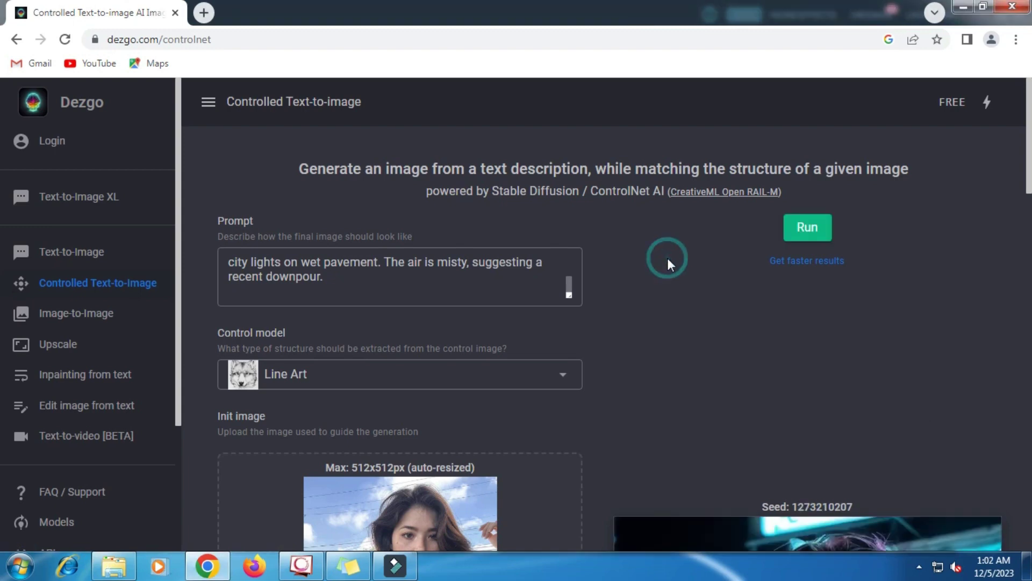
pyautogui.scroll(-3, 666, 257)
pyautogui.scroll(-3, 667, 257)
pyautogui.scroll(-1, 669, 263)
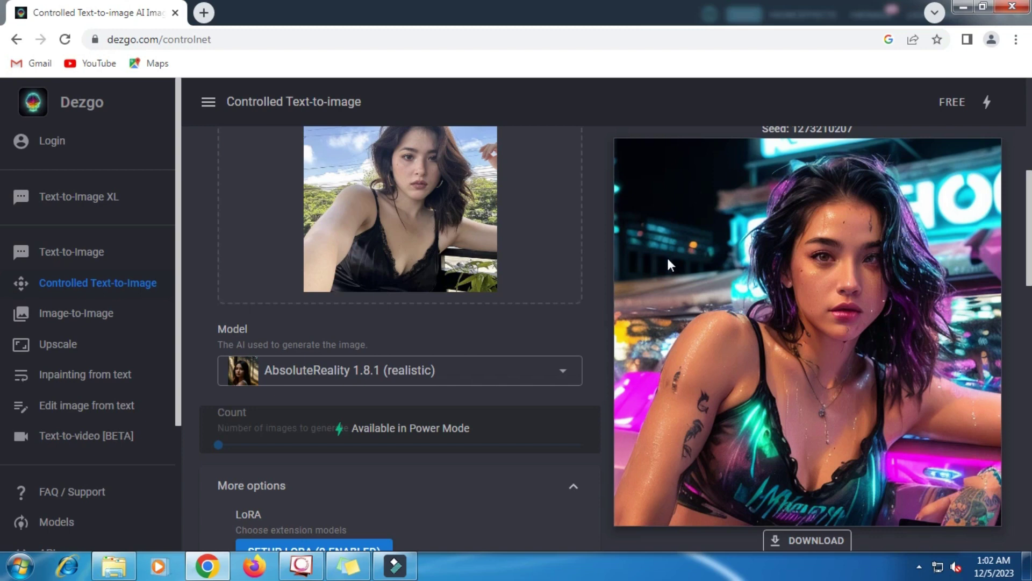
# Download the AbsoluteReality 1.8.1 portrait as a PNG and close the Chrome downloads bar
pyautogui.scroll(-1, 669, 264)
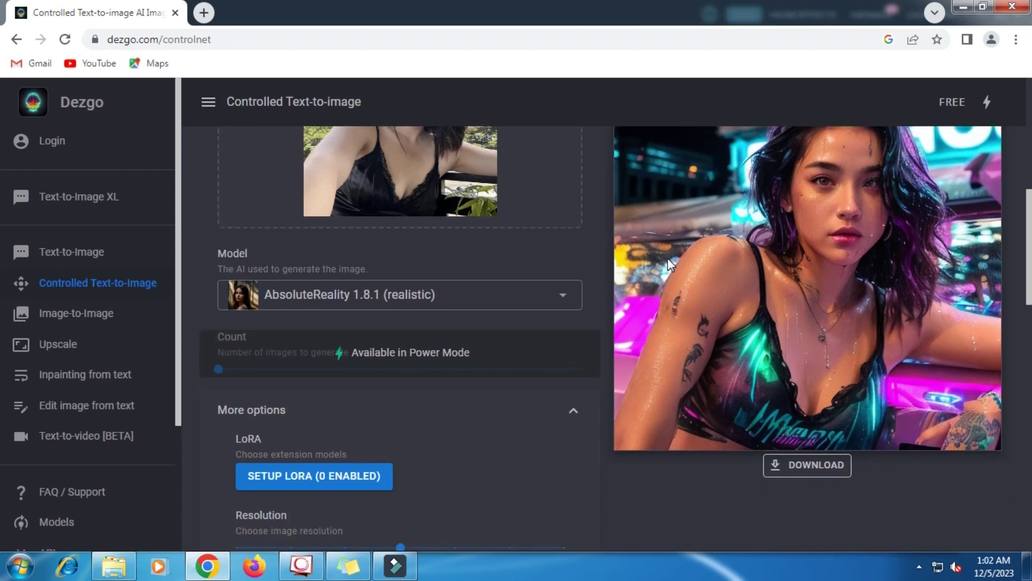
pyautogui.click(802, 468)
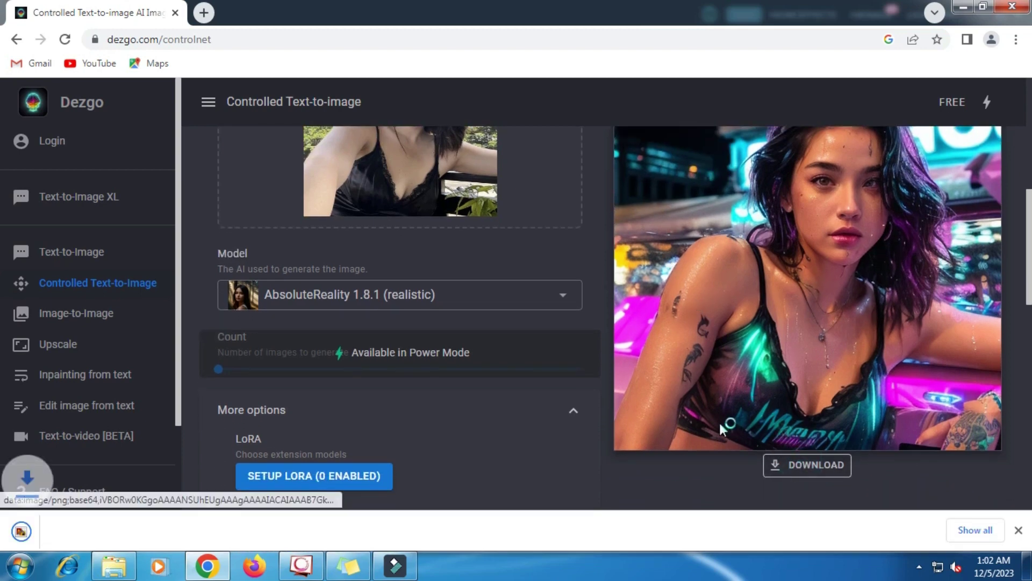
pyautogui.click(1018, 528)
pyautogui.scroll(3, 579, 419)
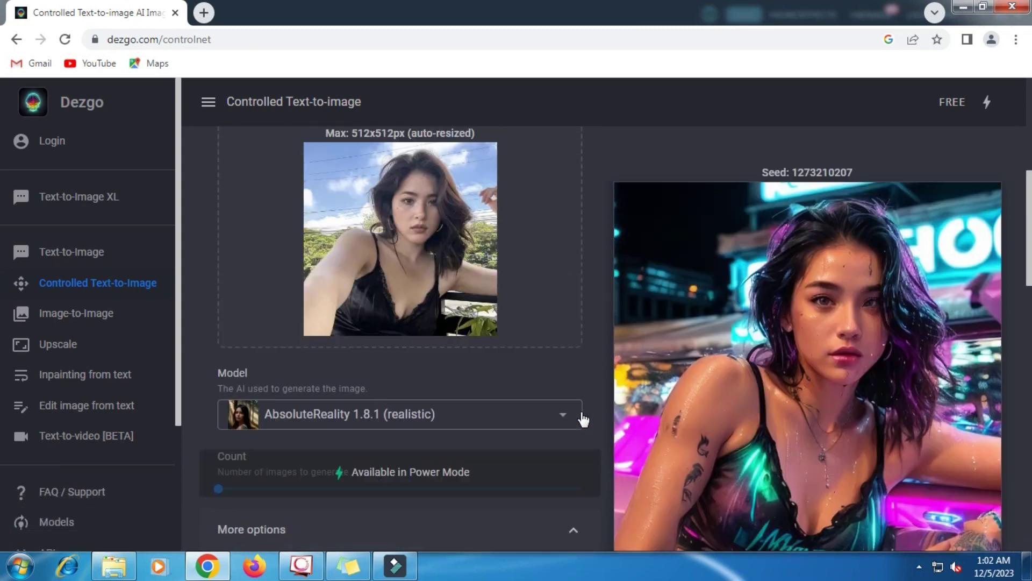
pyautogui.scroll(2, 467, 409)
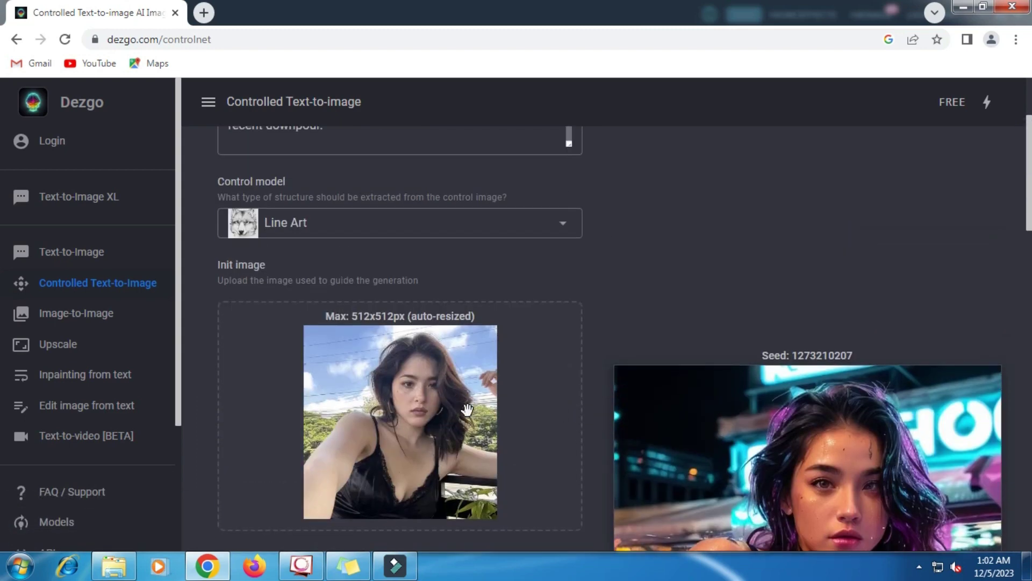
# Load 004 from Downloads as the init image in place of 002
pyautogui.click(419, 409)
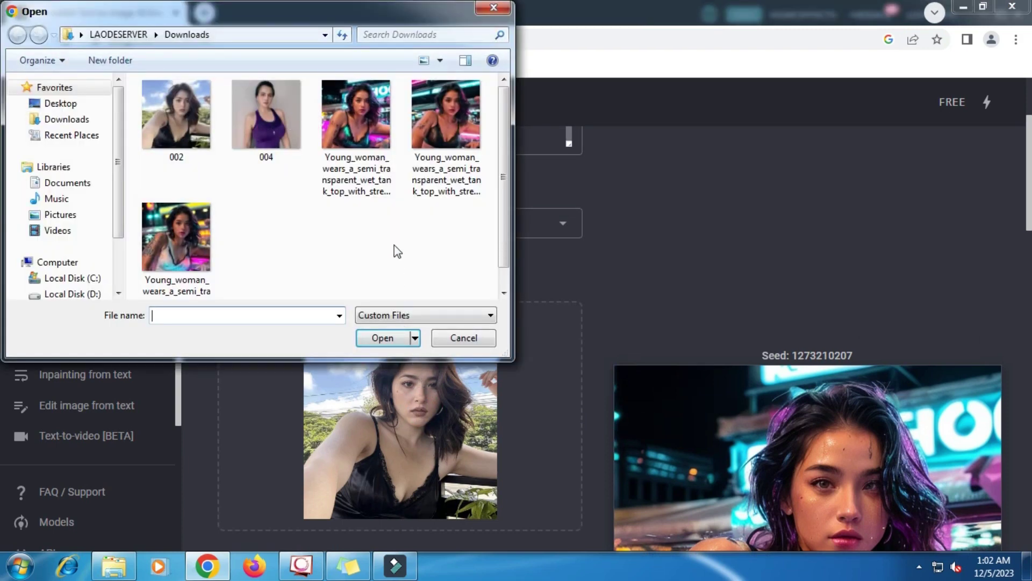
pyautogui.click(268, 134)
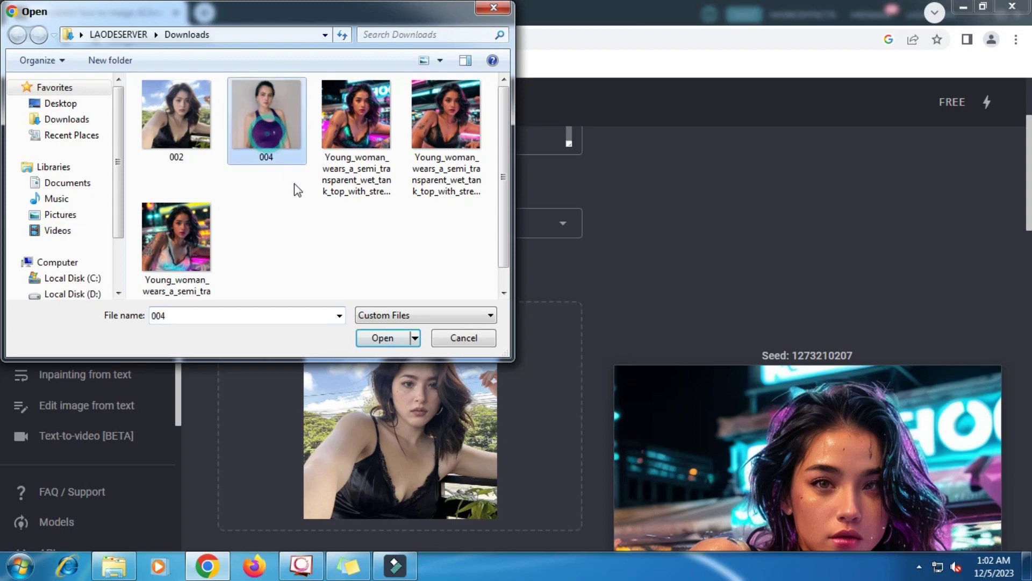
pyautogui.click(384, 336)
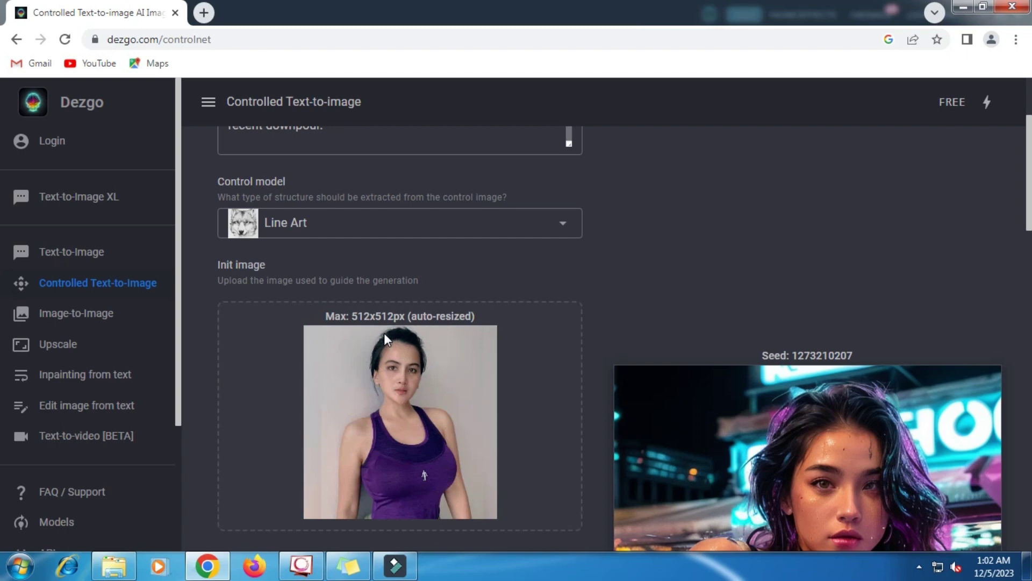
pyautogui.scroll(-3, 384, 333)
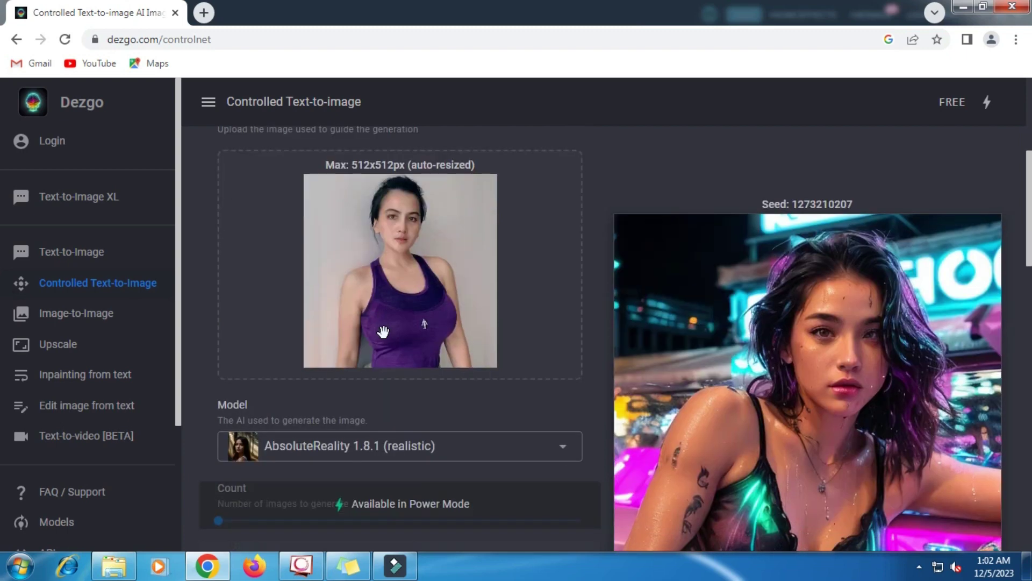
# Select AbsoluteReality 1.0 (realistic) and run a generation guided by the 004 photo
pyautogui.click(563, 447)
pyautogui.scroll(2, 392, 369)
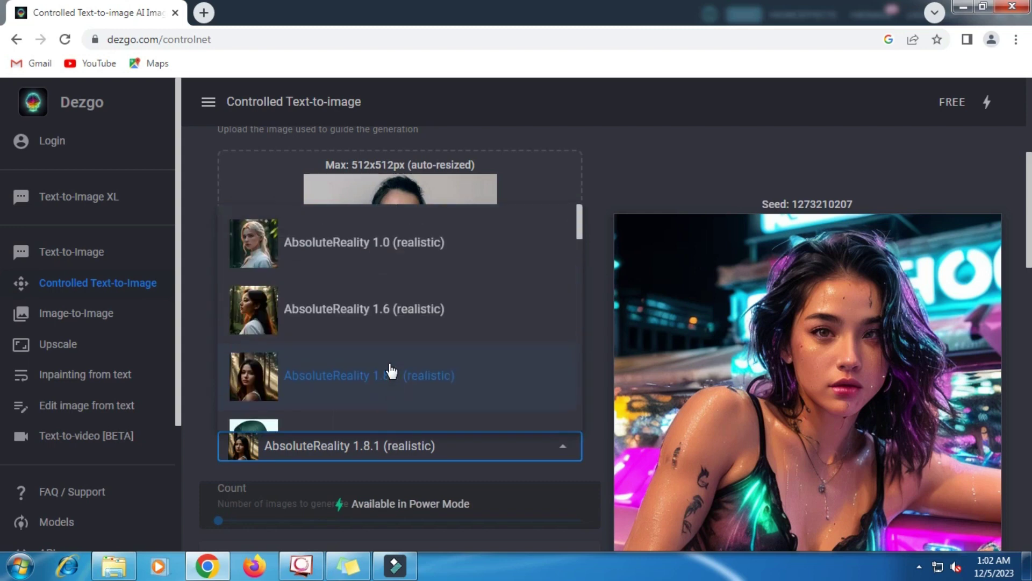
pyautogui.scroll(3, 392, 369)
pyautogui.click(312, 391)
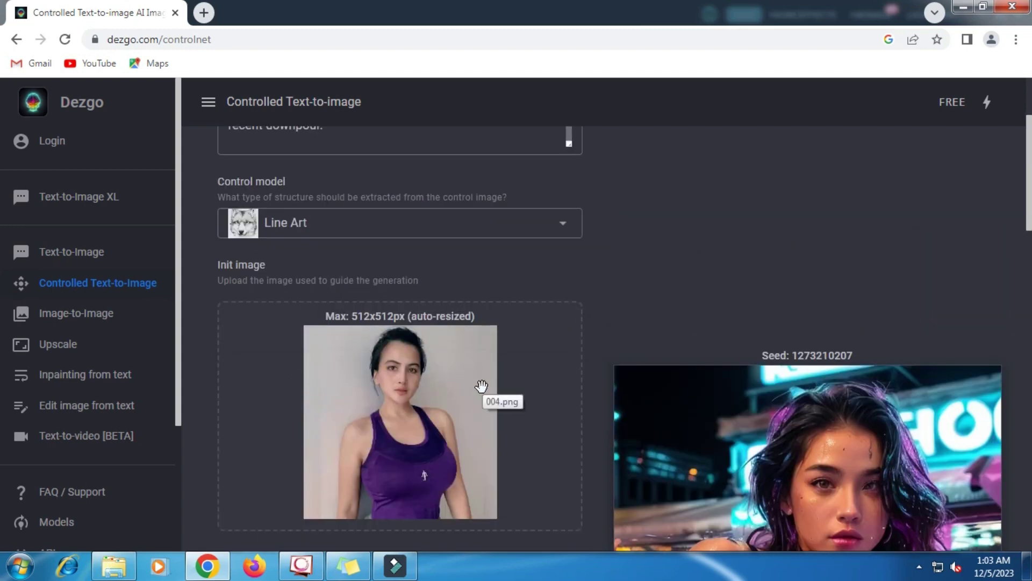
pyautogui.scroll(-2, 482, 386)
pyautogui.scroll(3, 481, 386)
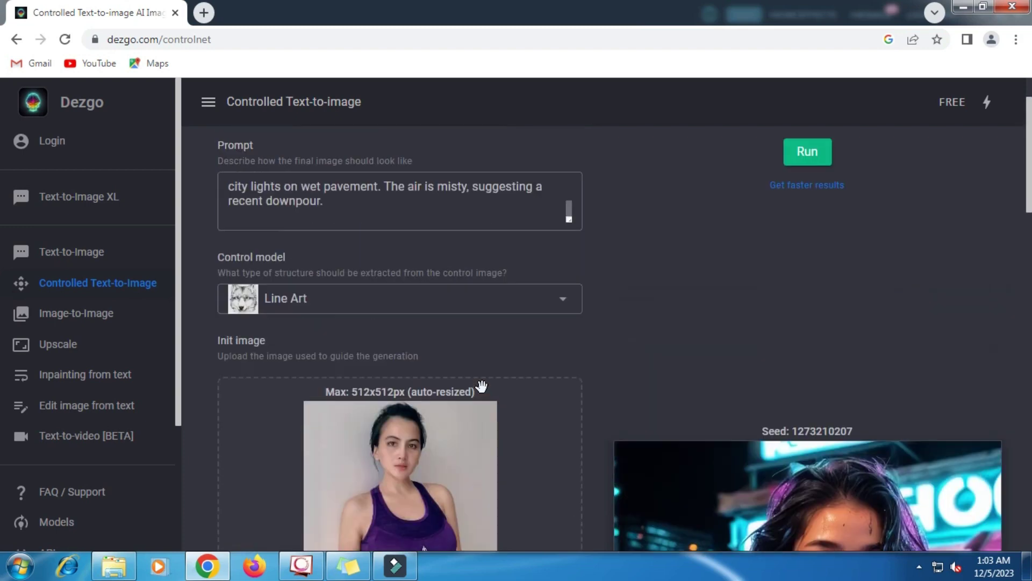
pyautogui.scroll(2, 481, 386)
pyautogui.scroll(-2, 481, 386)
pyautogui.click(804, 160)
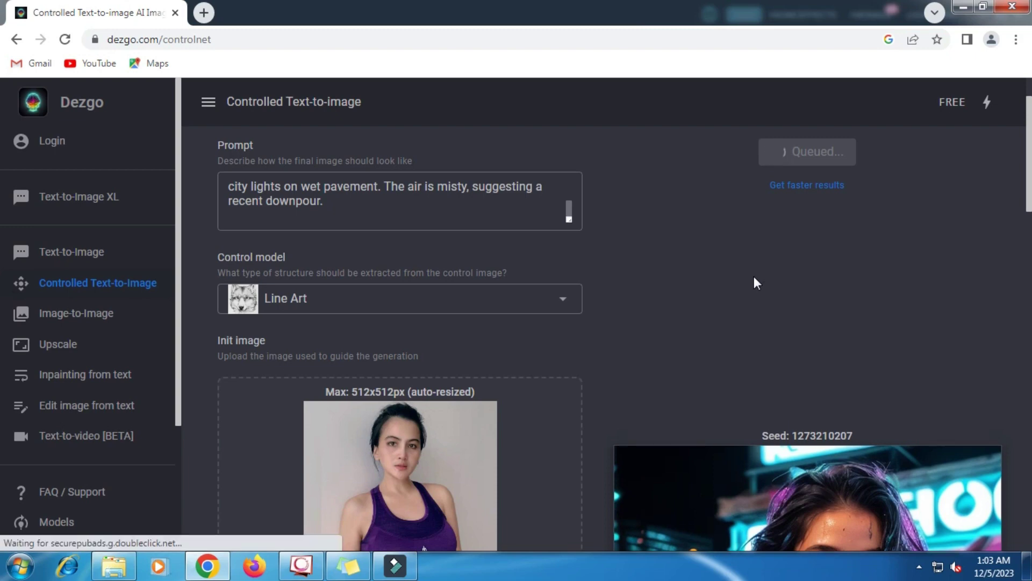
pyautogui.scroll(-3, 630, 258)
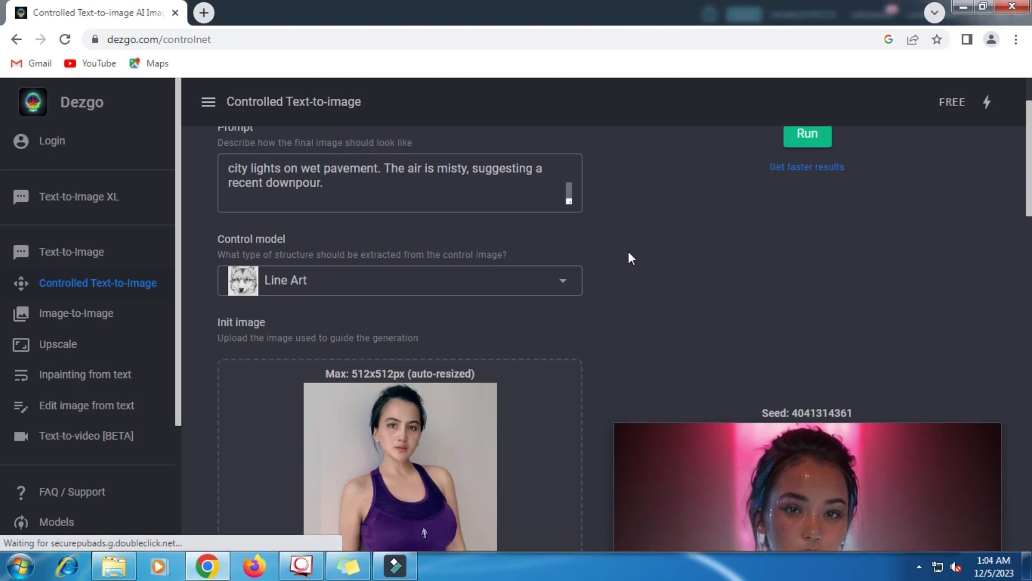
pyautogui.scroll(-2, 630, 258)
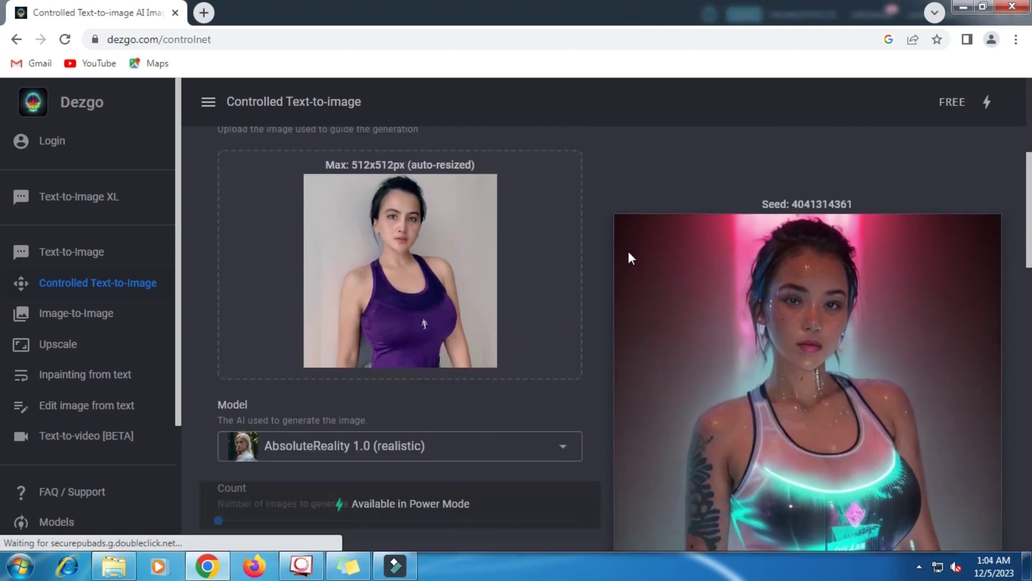
pyautogui.scroll(-2, 630, 258)
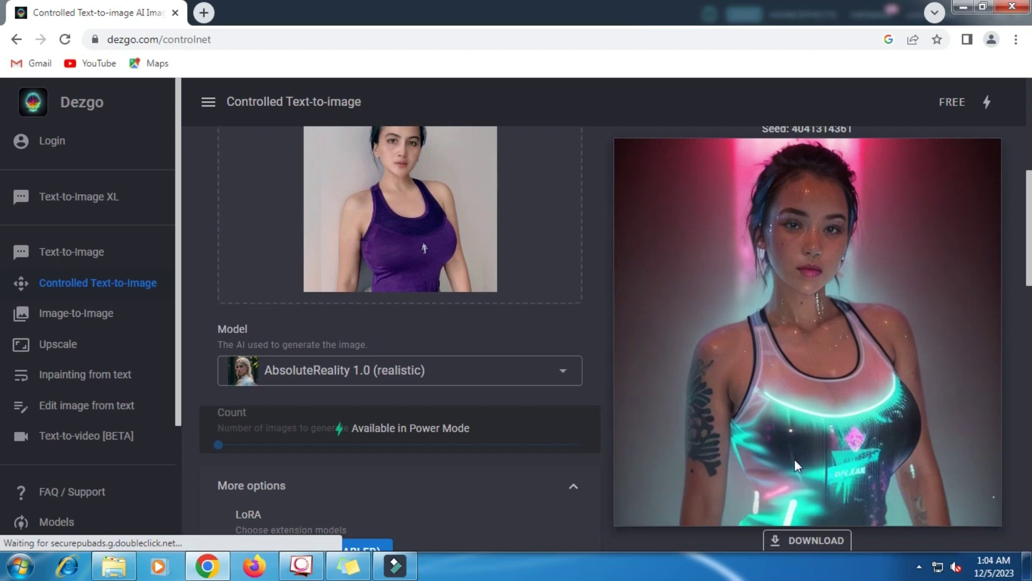
pyautogui.doubleClick(796, 541)
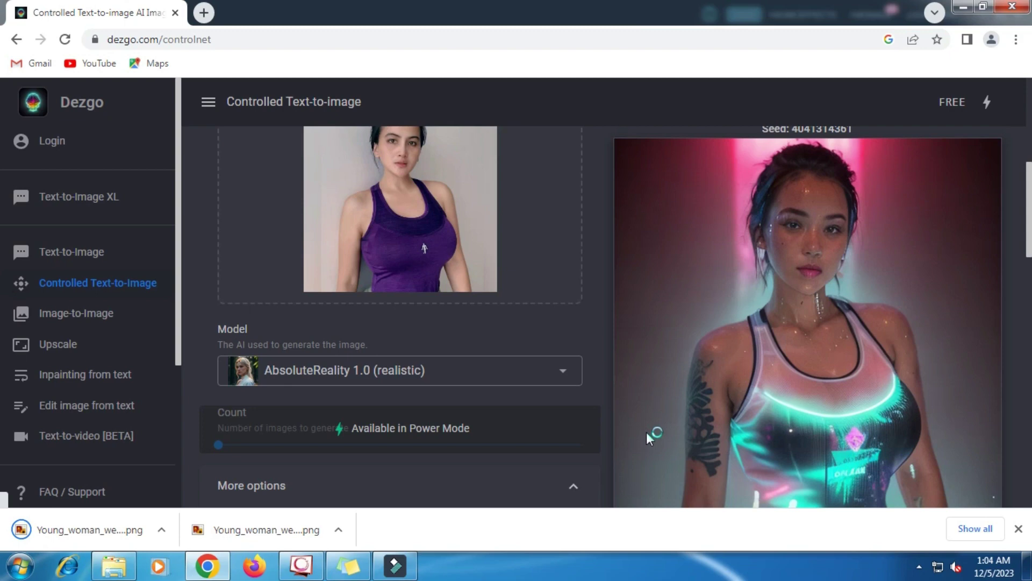
pyautogui.click(567, 376)
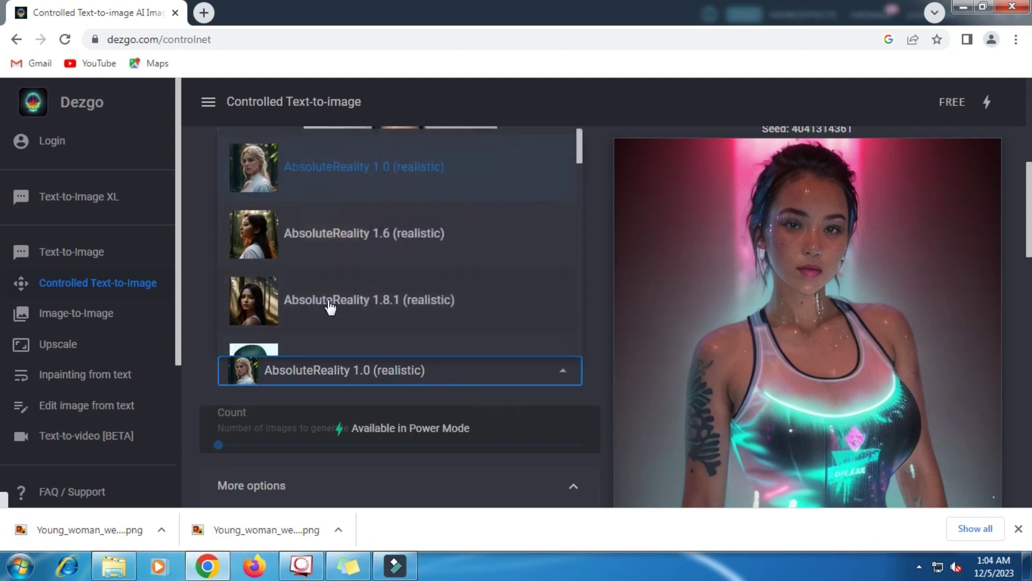
pyautogui.click(333, 239)
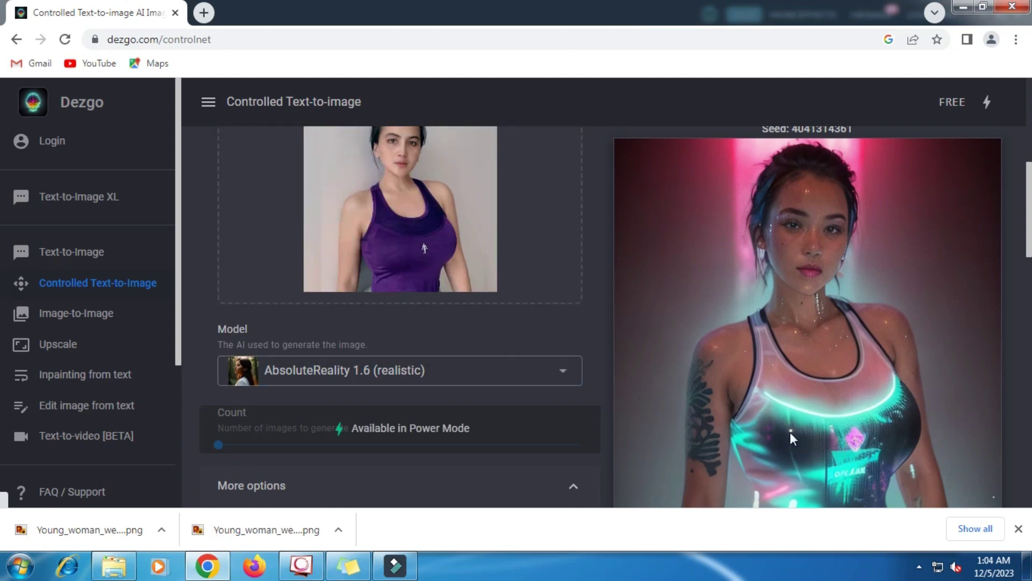
pyautogui.click(1018, 528)
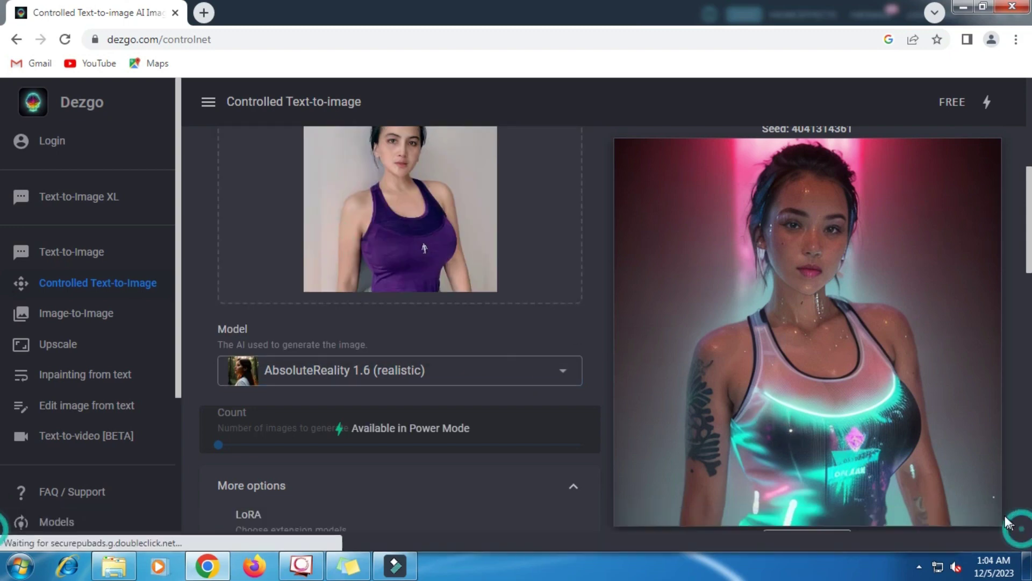
pyautogui.scroll(3, 972, 498)
pyautogui.scroll(2, 972, 497)
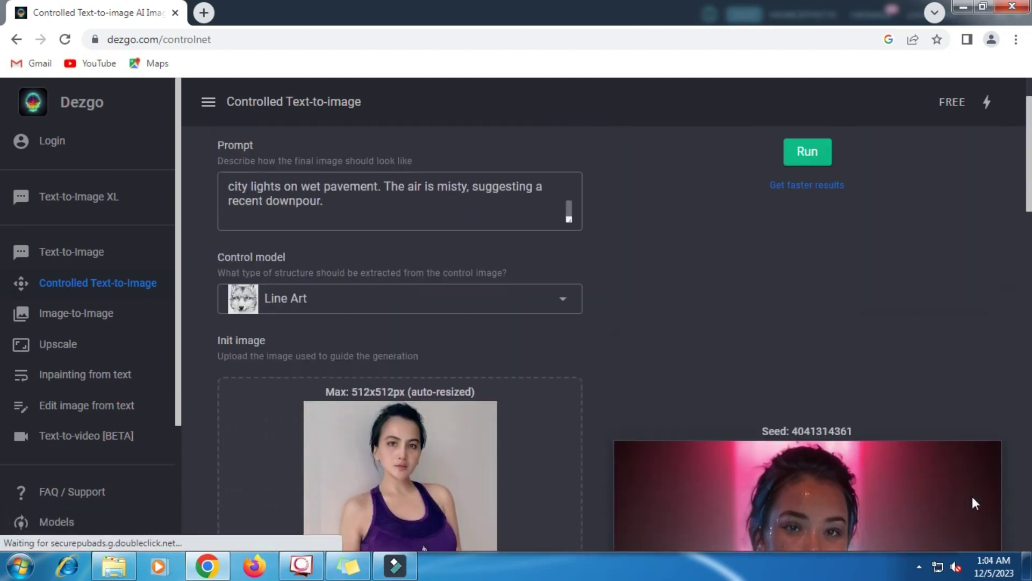
pyautogui.scroll(1, 946, 454)
pyautogui.scroll(-1, 947, 457)
pyautogui.click(826, 158)
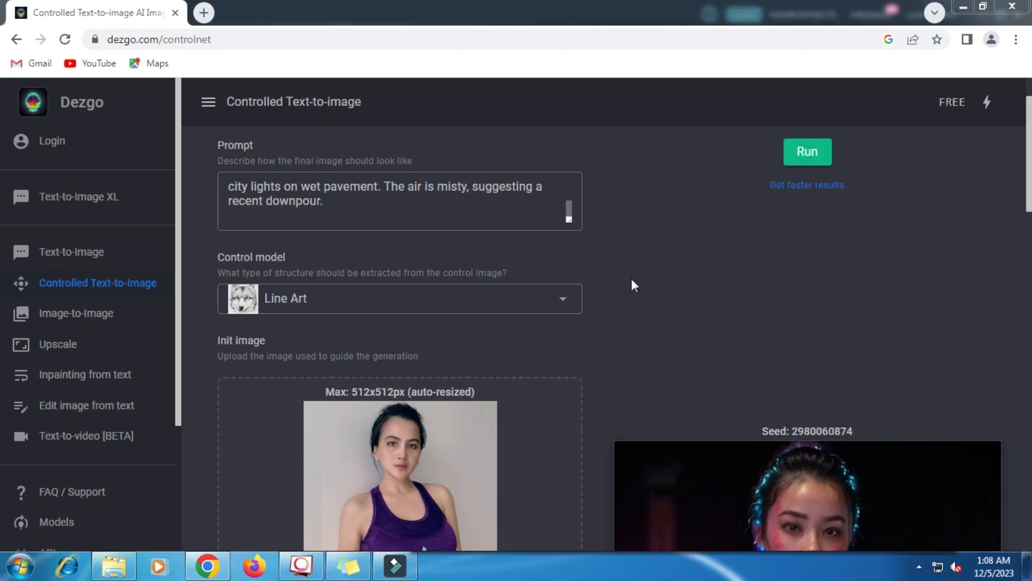
pyautogui.scroll(-1, 631, 279)
pyautogui.scroll(-1, 632, 279)
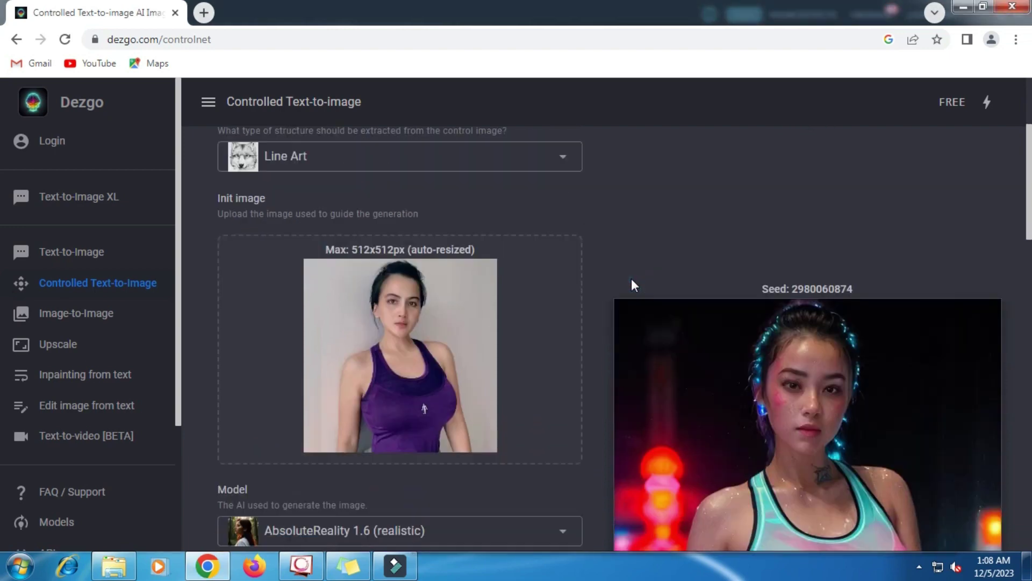
pyautogui.scroll(-1, 632, 280)
pyautogui.scroll(-2, 632, 280)
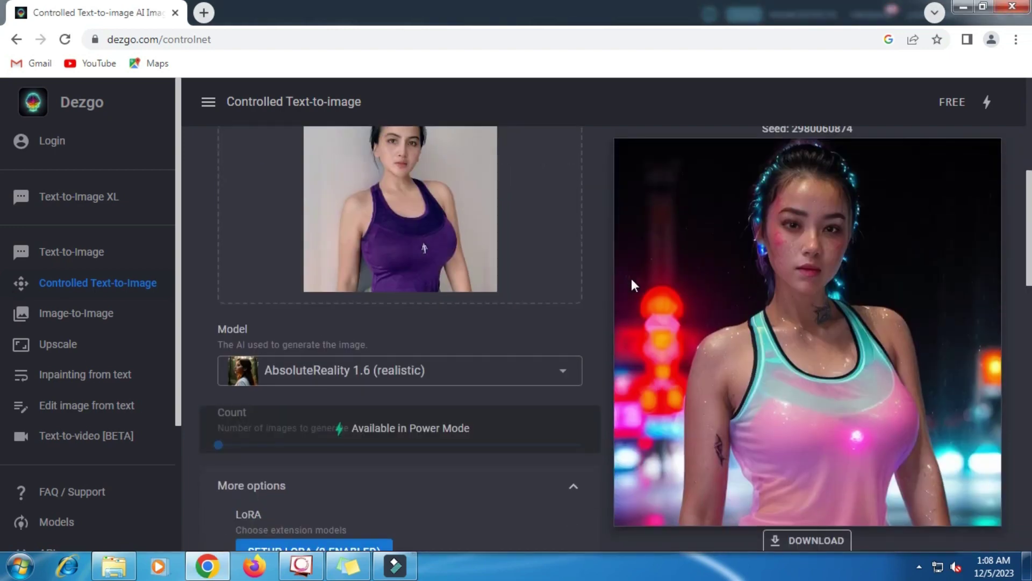
pyautogui.scroll(-1, 632, 278)
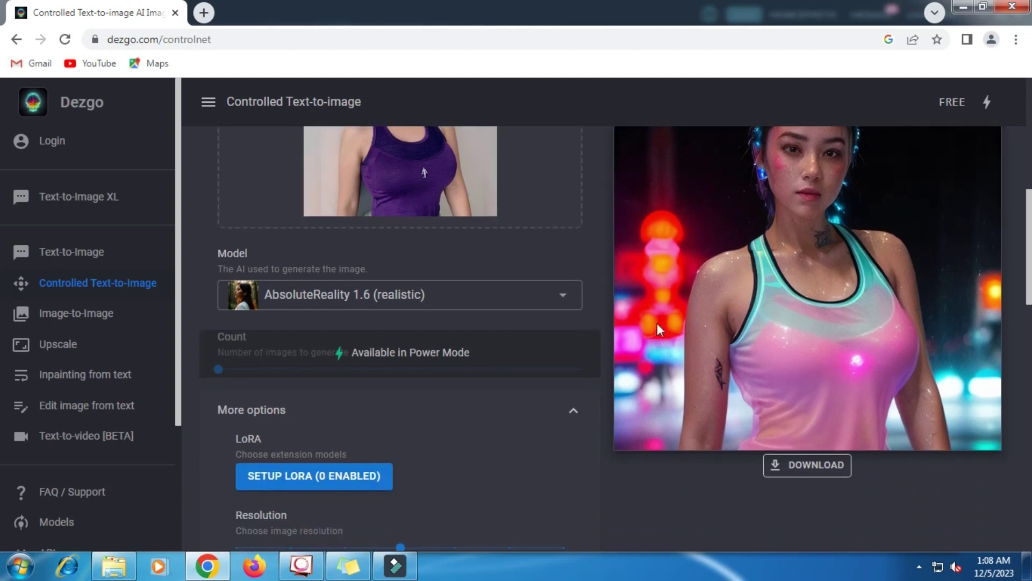
pyautogui.click(805, 471)
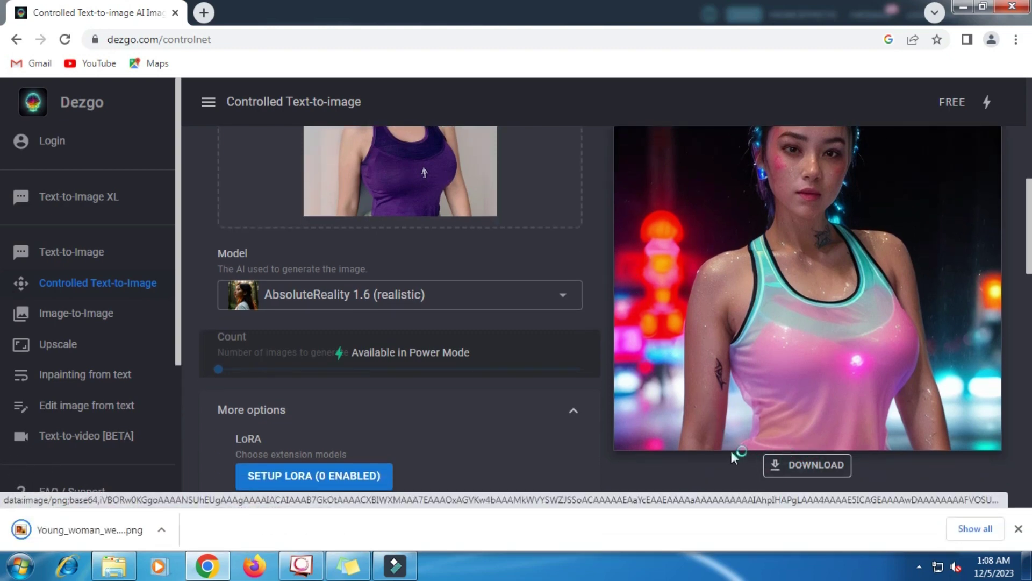
pyautogui.click(564, 297)
pyautogui.click(384, 411)
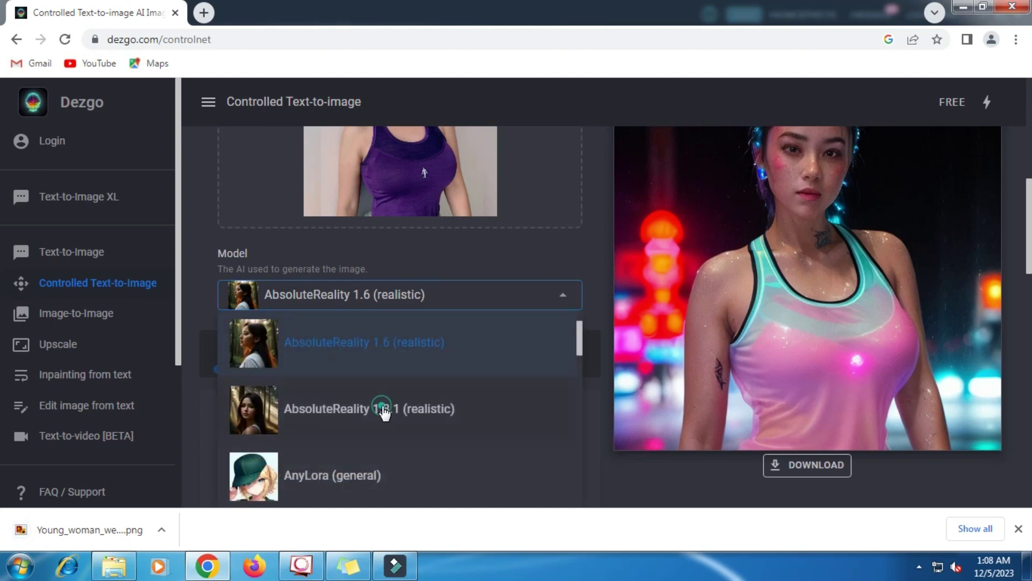
pyautogui.scroll(1, 666, 379)
pyautogui.scroll(1, 667, 379)
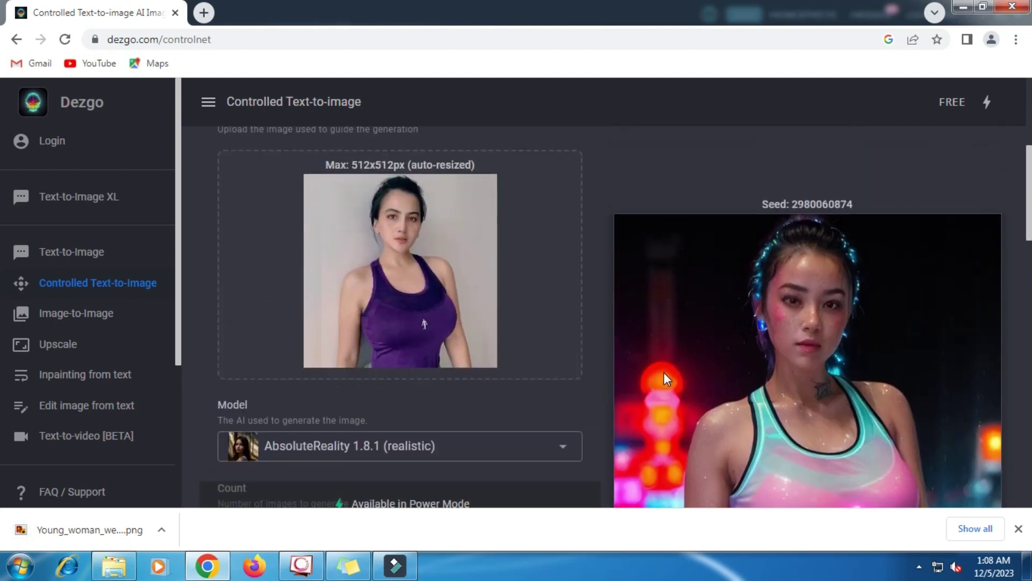
pyautogui.scroll(2, 667, 376)
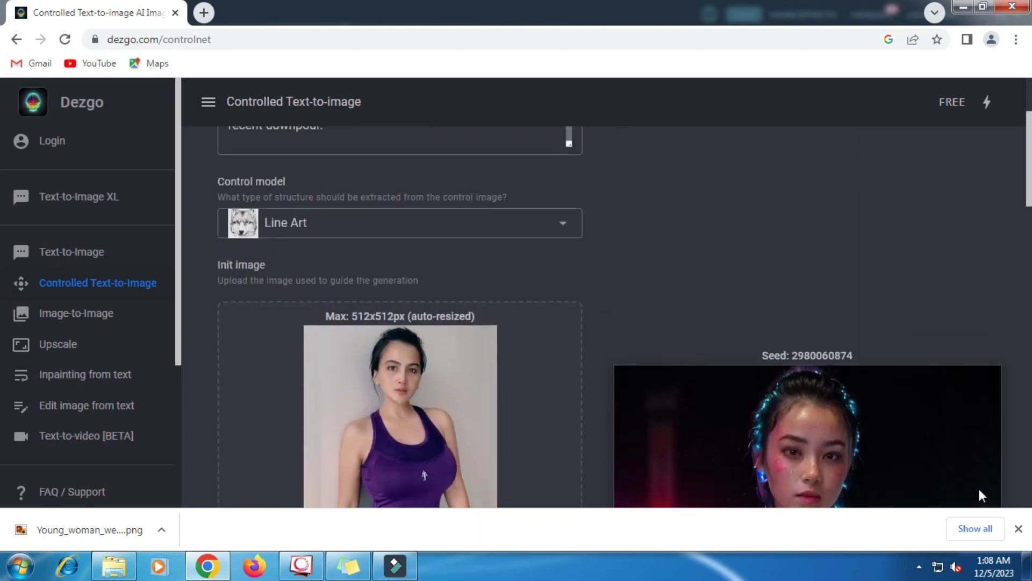
pyautogui.click(1019, 530)
pyautogui.scroll(-3, 895, 447)
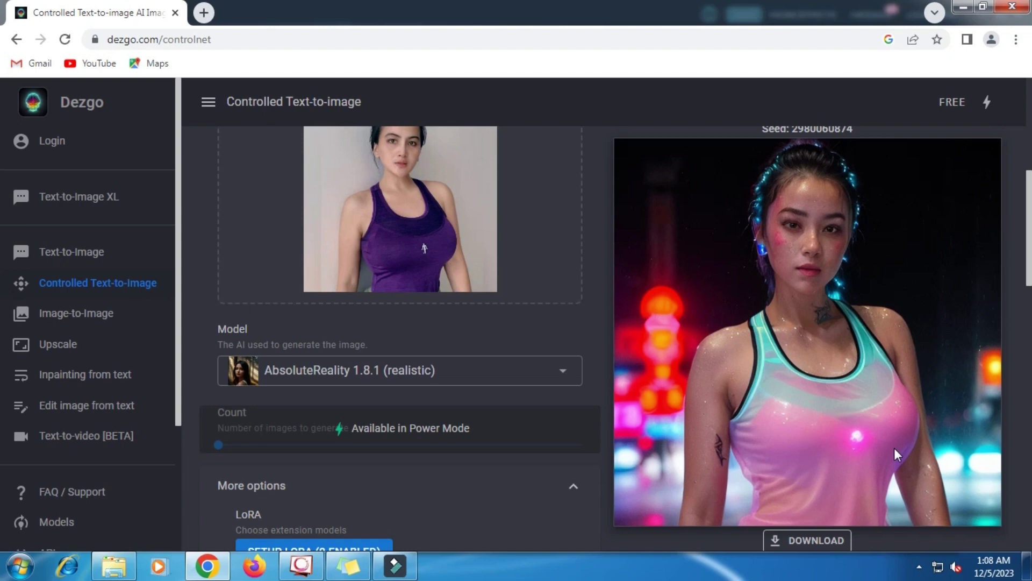
pyautogui.scroll(1, 894, 447)
pyautogui.scroll(1, 894, 447)
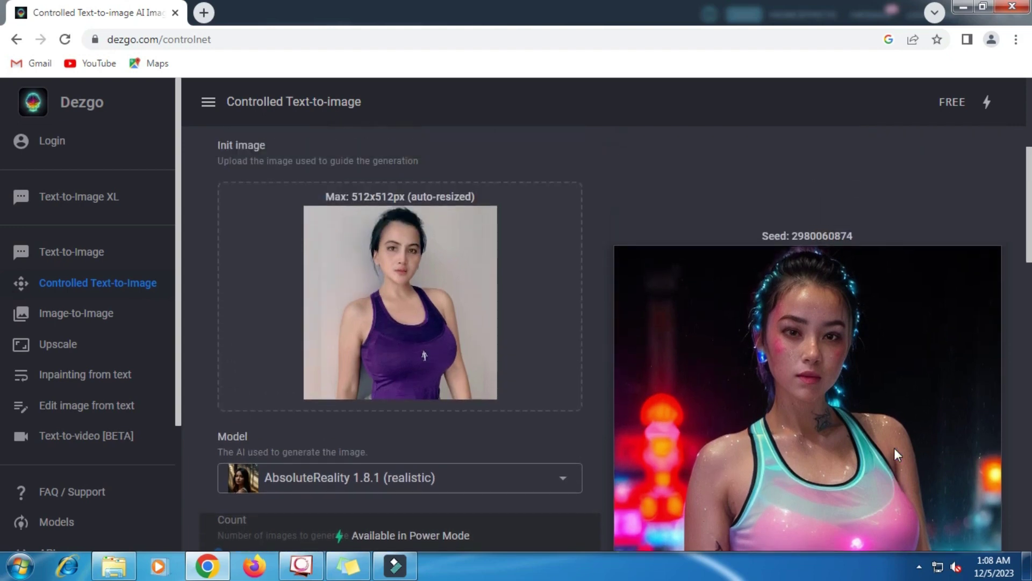
pyautogui.scroll(2, 895, 447)
pyautogui.click(808, 152)
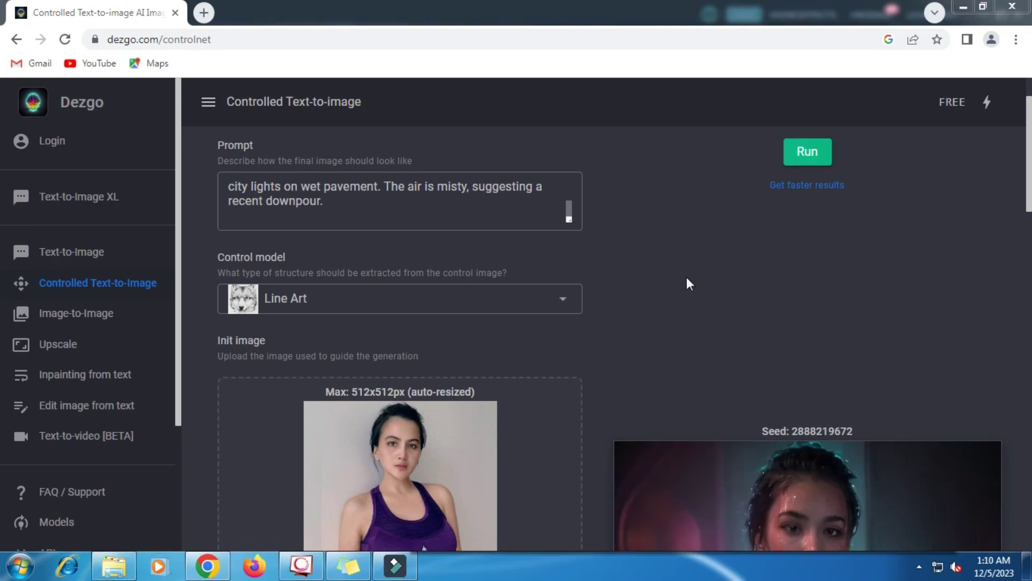
pyautogui.scroll(-3, 624, 346)
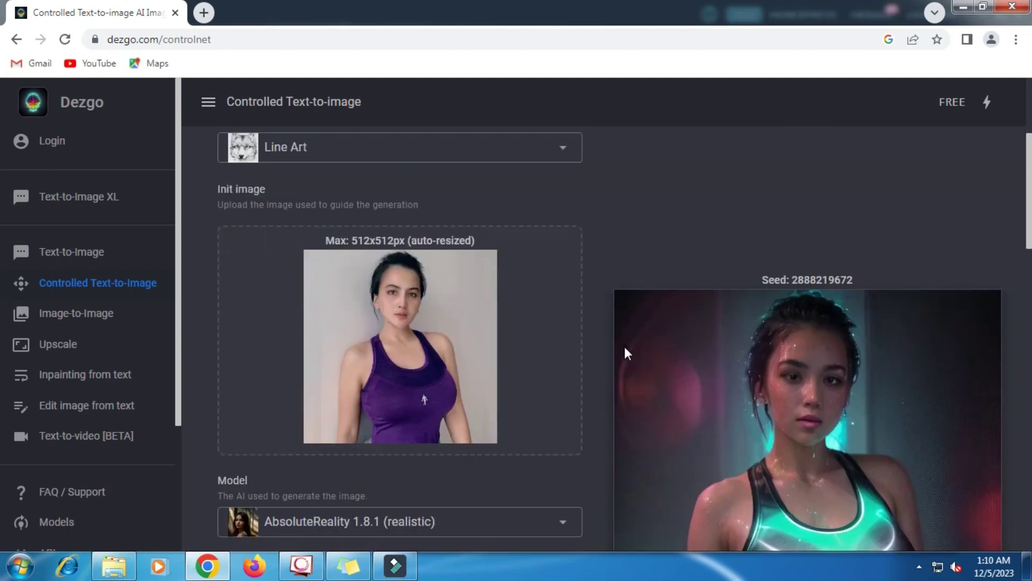
pyautogui.scroll(-3, 624, 346)
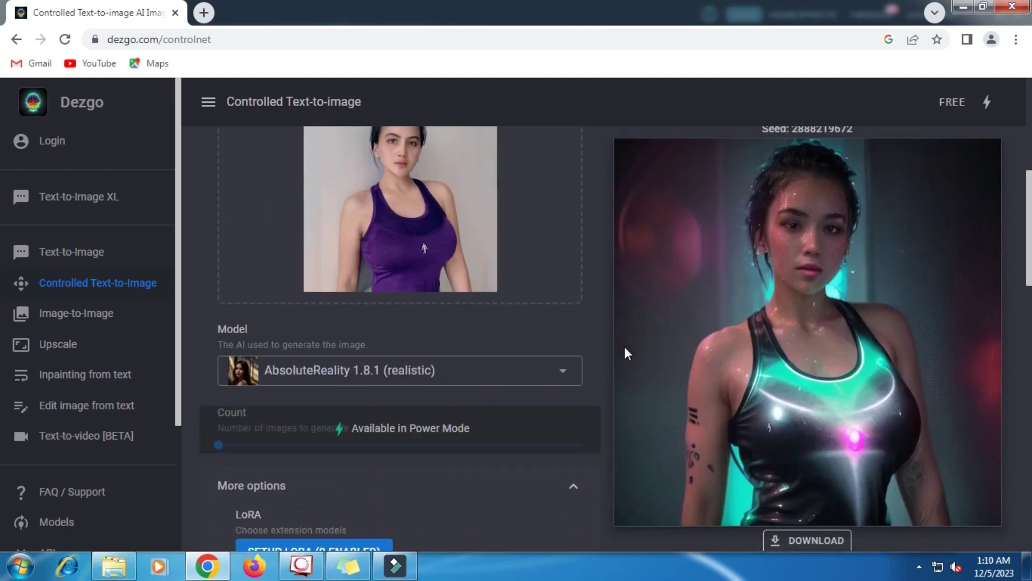
pyautogui.click(836, 542)
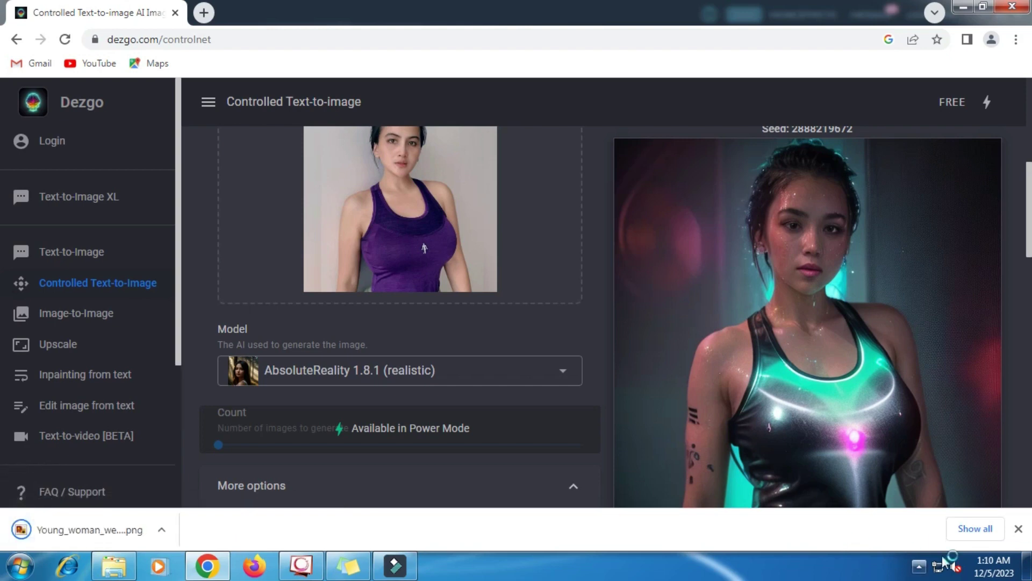
pyautogui.click(1018, 529)
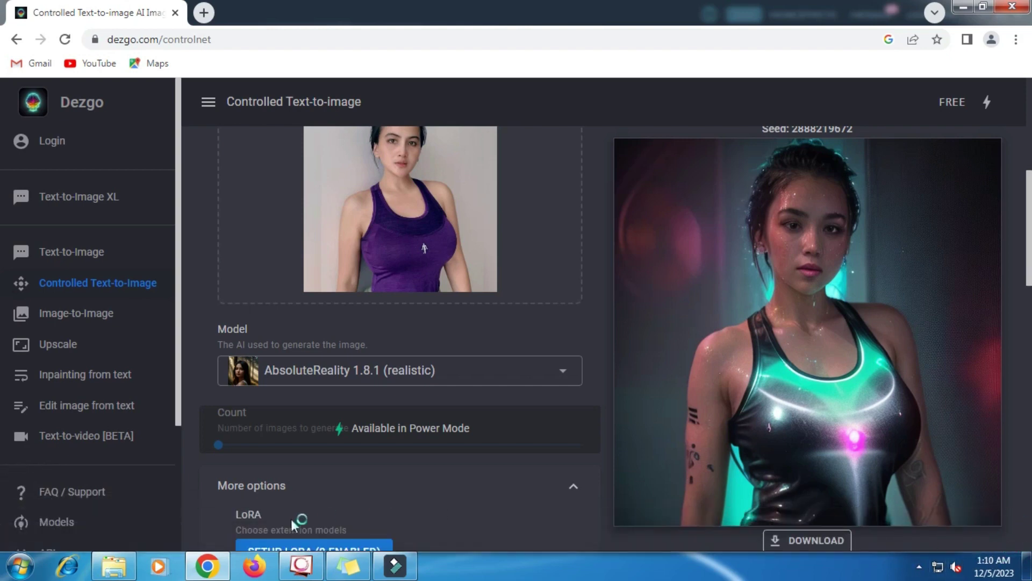
pyautogui.click(114, 565)
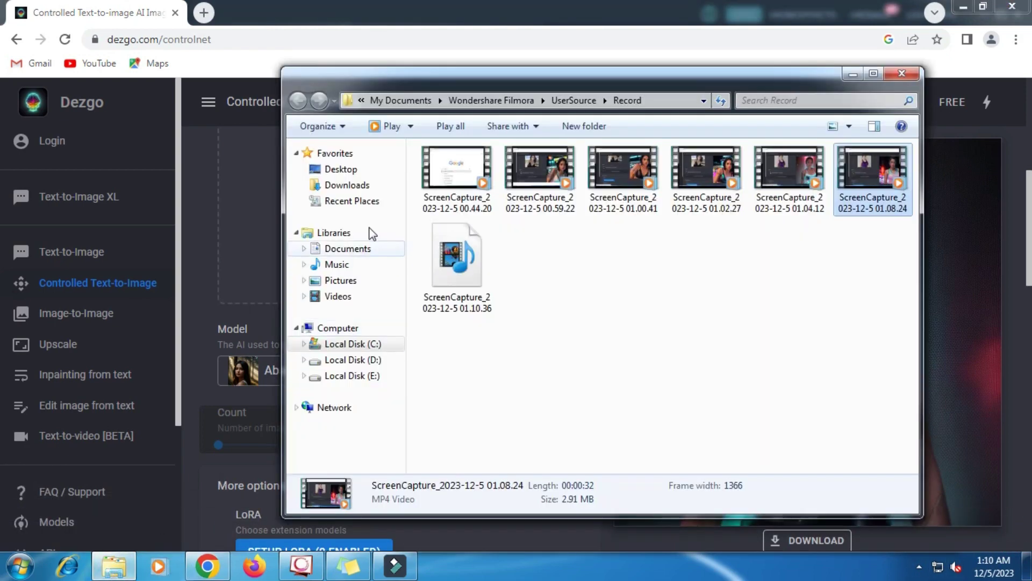
pyautogui.click(361, 186)
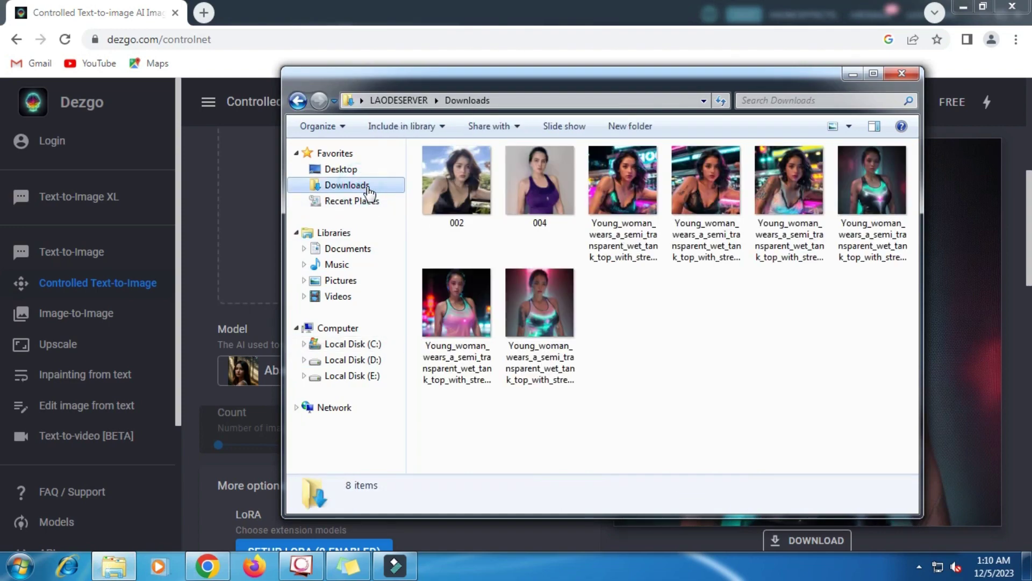
pyautogui.doubleClick(615, 204)
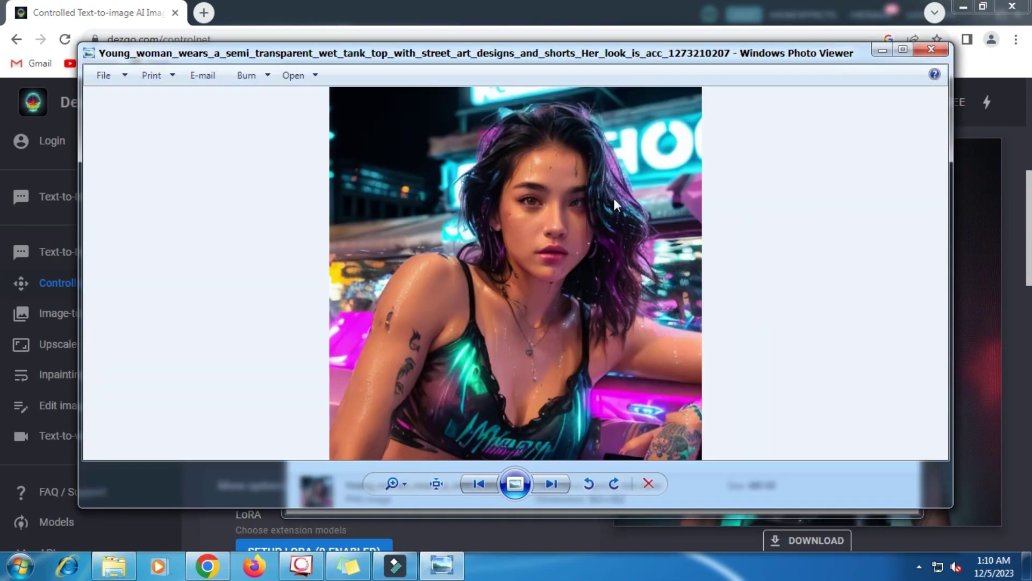
# Step through the five following downloaded portraits in Photo Viewer, then close the viewer
pyautogui.click(556, 482)
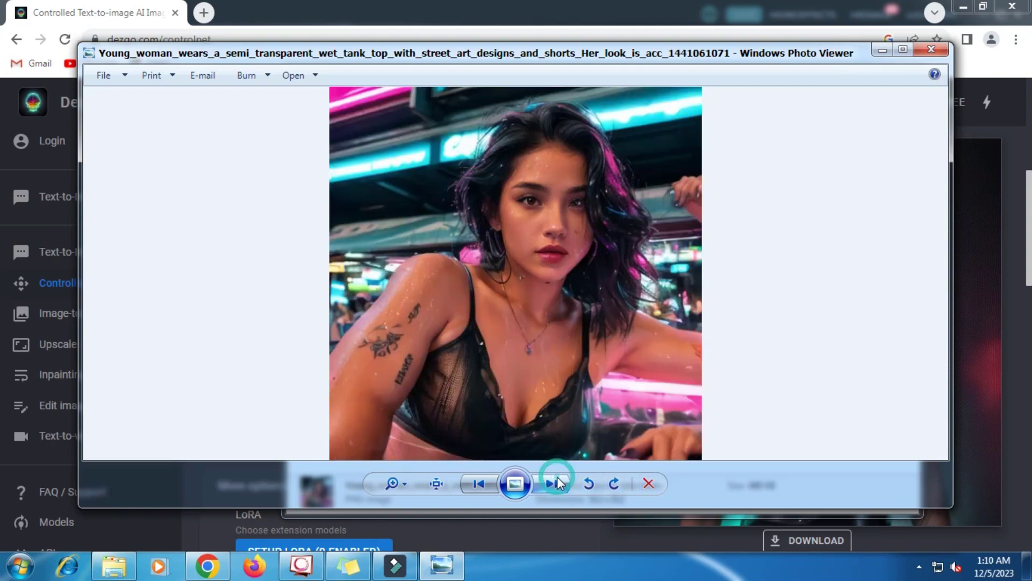
pyautogui.click(556, 483)
pyautogui.click(557, 482)
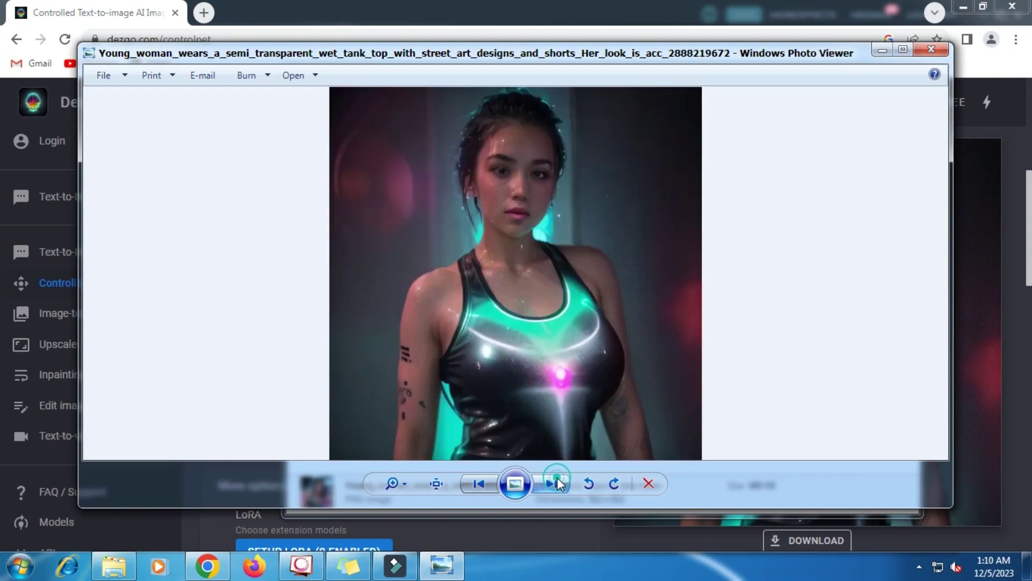
pyautogui.click(557, 483)
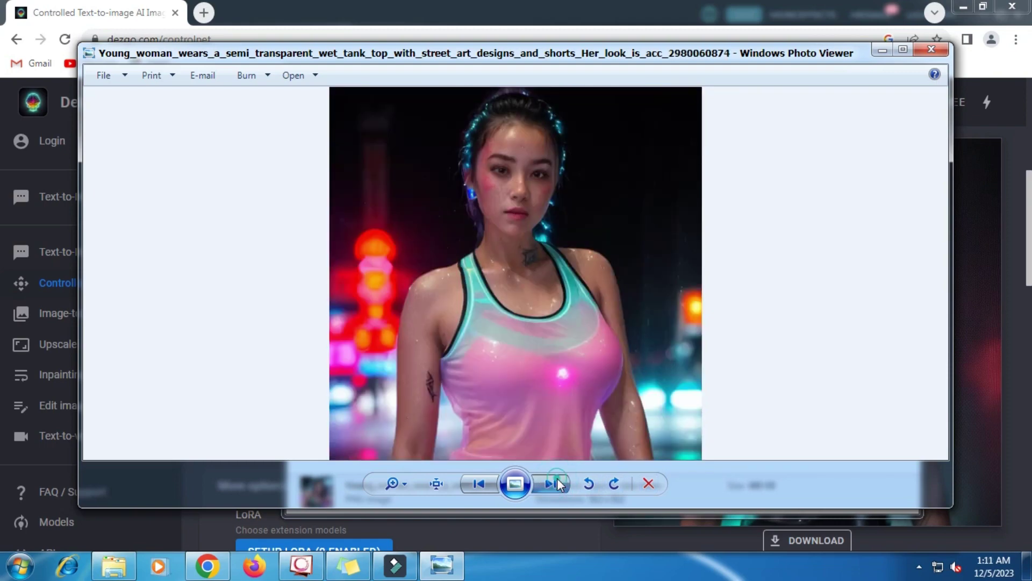
pyautogui.click(557, 483)
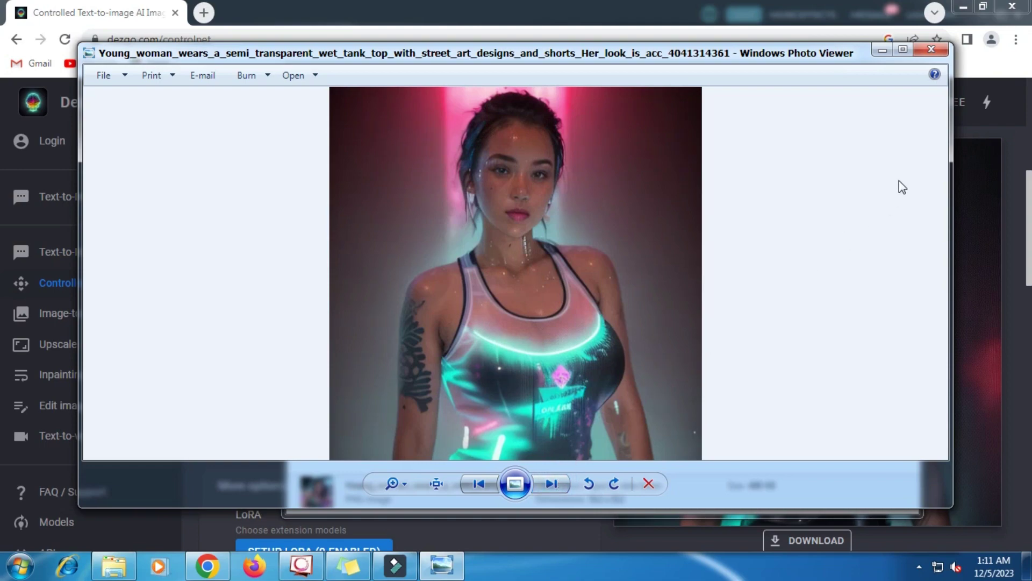
pyautogui.click(932, 49)
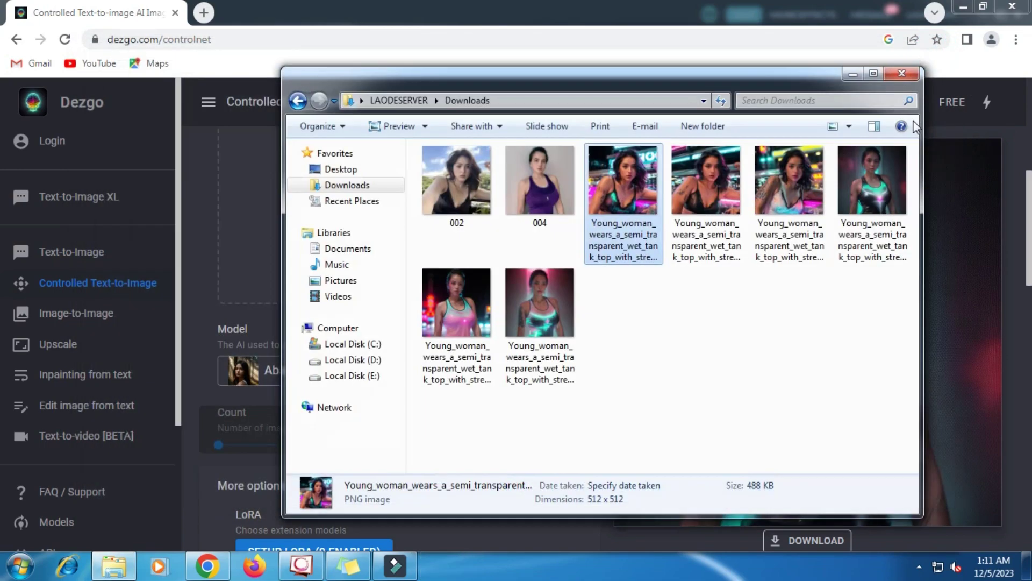